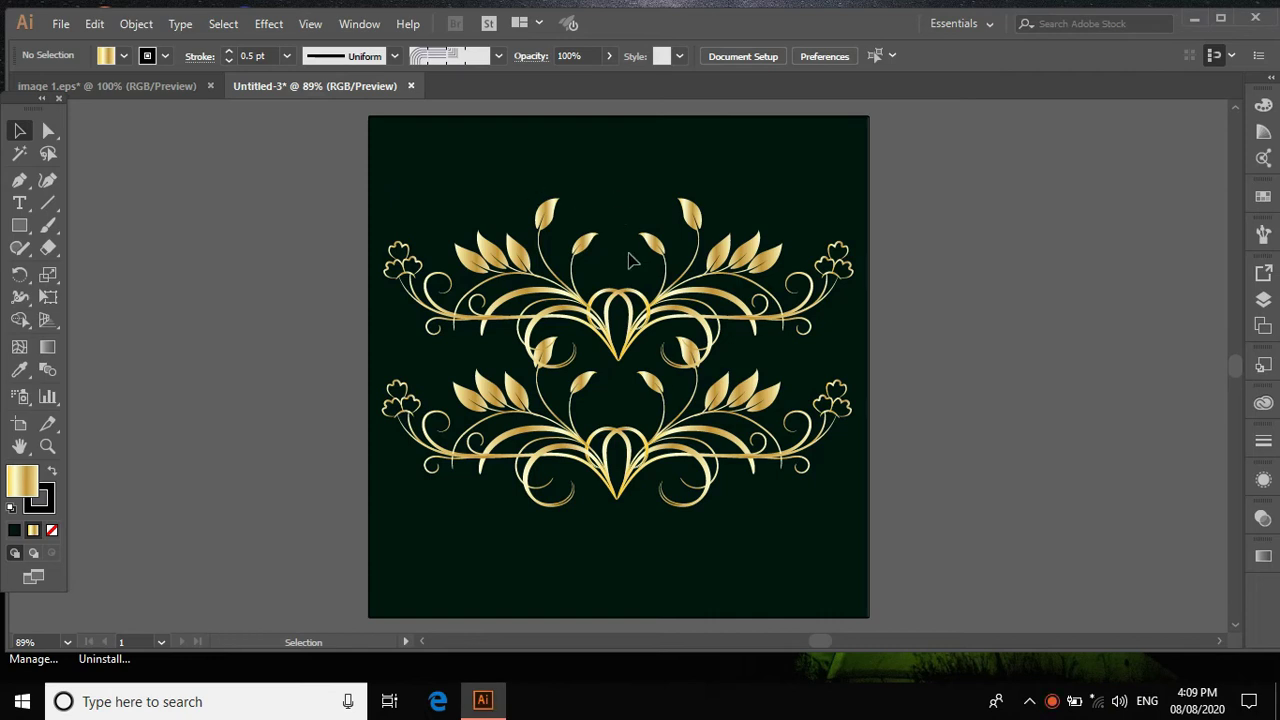
Drag one gold ornament group onto the pasteboard at the upper left as a reference
{"action": "mouse_move", "coordinate": [667, 408]}
{"action": "left_mouse_down"}
{"action": "mouse_move", "coordinate": [343, 269]}
{"action": "mouse_move", "coordinate": [266, 210]}
{"action": "left_mouse_up"}
Paint tapered black strokes: a spiral curl, a long right-sweeping stem, rising stems and an arching branch
{"action": "left_click", "coordinate": [286, 340]}
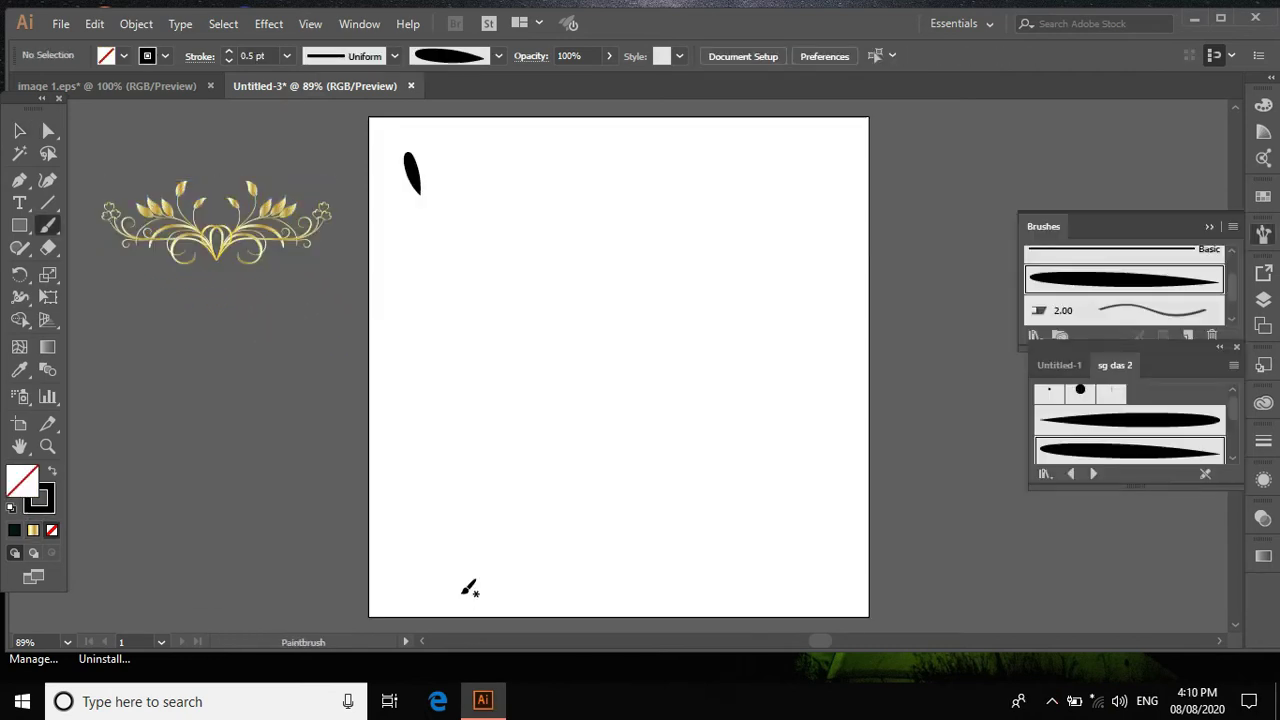
{"action": "mouse_move", "coordinate": [464, 586]}
{"action": "left_mouse_down"}
{"action": "mouse_move", "coordinate": [515, 500]}
{"action": "mouse_move", "coordinate": [605, 486]}
{"action": "mouse_move", "coordinate": [632, 529]}
{"action": "mouse_move", "coordinate": [586, 568]}
{"action": "mouse_move", "coordinate": [556, 548]}
{"action": "left_mouse_up"}
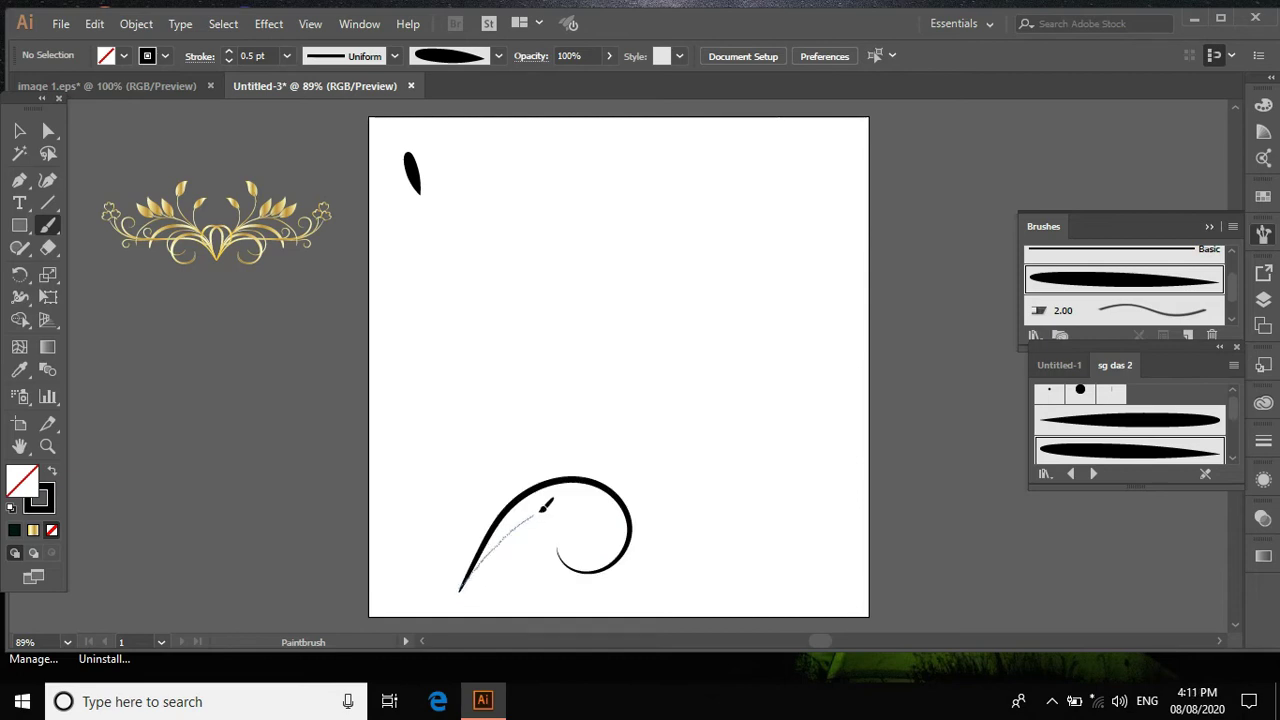
{"action": "mouse_move", "coordinate": [574, 493]}
{"action": "left_mouse_down"}
{"action": "mouse_move", "coordinate": [830, 431]}
{"action": "mouse_move", "coordinate": [857, 388]}
{"action": "mouse_move", "coordinate": [860, 343]}
{"action": "left_mouse_up"}
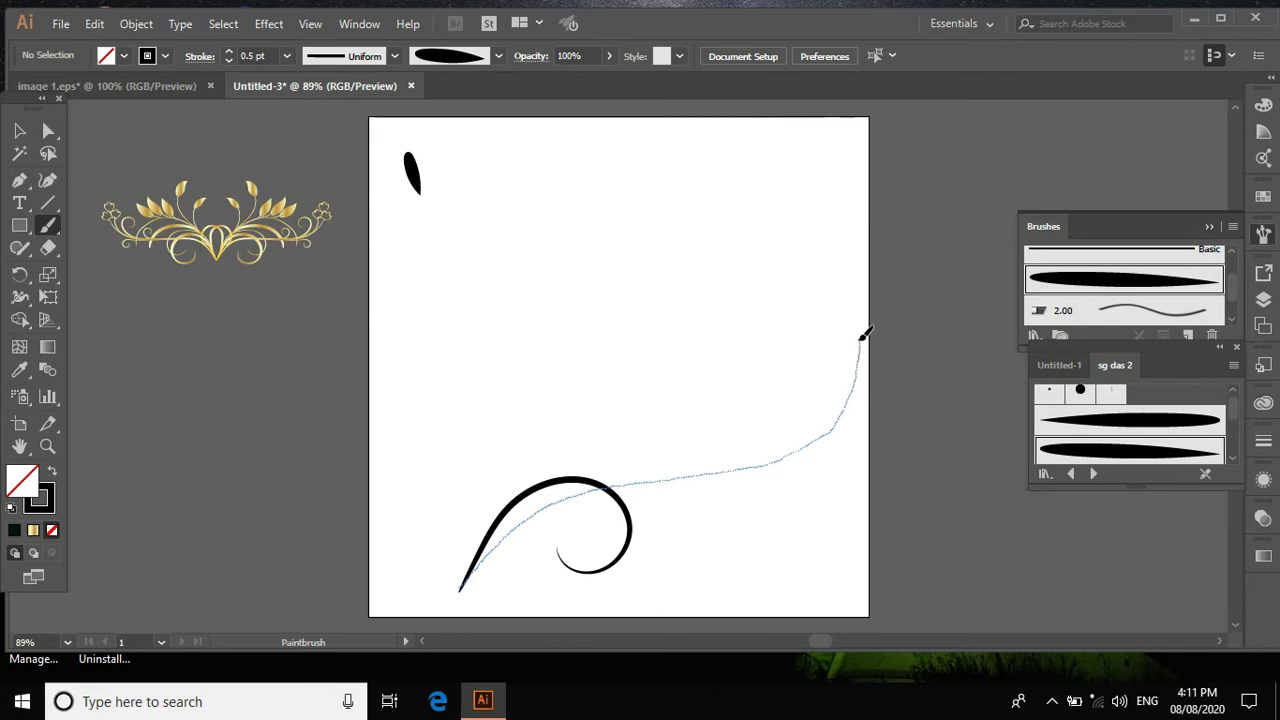
{"action": "mouse_move", "coordinate": [461, 583]}
{"action": "left_mouse_down"}
{"action": "mouse_move", "coordinate": [565, 403]}
{"action": "mouse_move", "coordinate": [580, 349]}
{"action": "mouse_move", "coordinate": [565, 317]}
{"action": "left_mouse_up"}
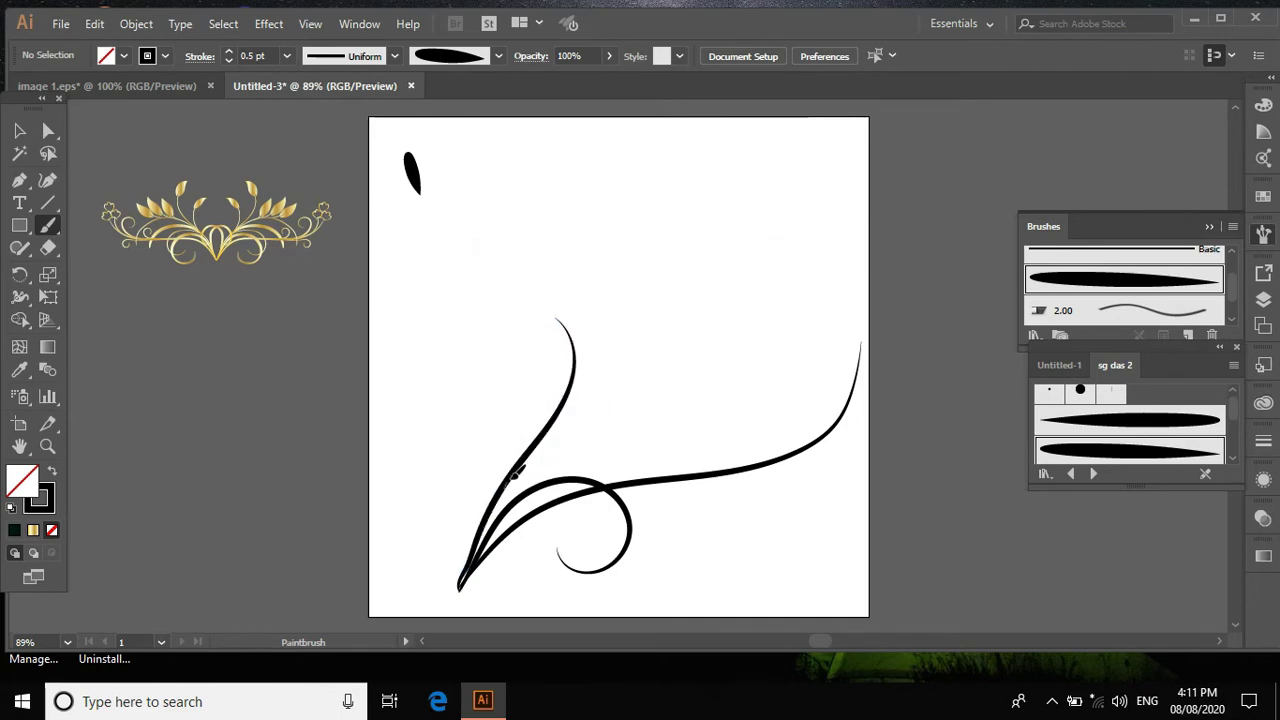
{"action": "mouse_move", "coordinate": [528, 463]}
{"action": "left_mouse_down"}
{"action": "mouse_move", "coordinate": [623, 389]}
{"action": "mouse_move", "coordinate": [646, 337]}
{"action": "mouse_move", "coordinate": [615, 259]}
{"action": "left_mouse_up"}
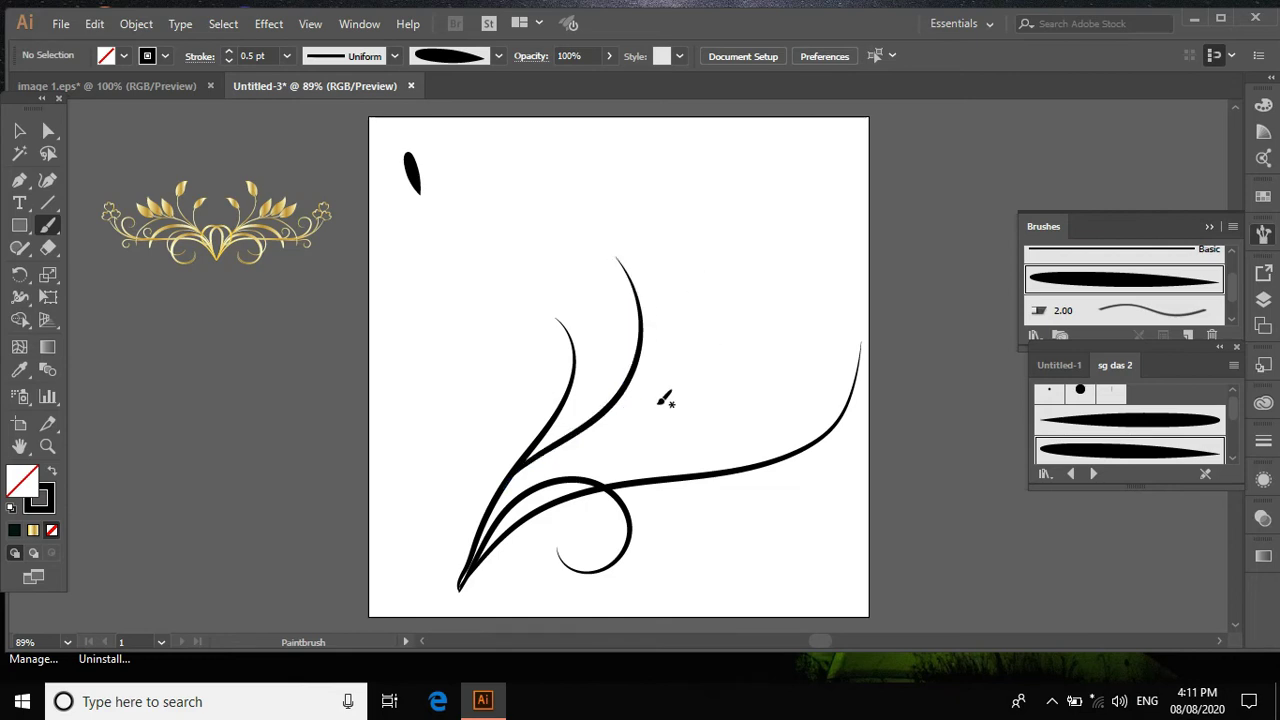
{"action": "mouse_move", "coordinate": [533, 462]}
{"action": "left_mouse_down"}
{"action": "mouse_move", "coordinate": [623, 409]}
{"action": "mouse_move", "coordinate": [747, 392]}
{"action": "mouse_move", "coordinate": [822, 436]}
{"action": "mouse_move", "coordinate": [818, 472]}
{"action": "left_mouse_up"}
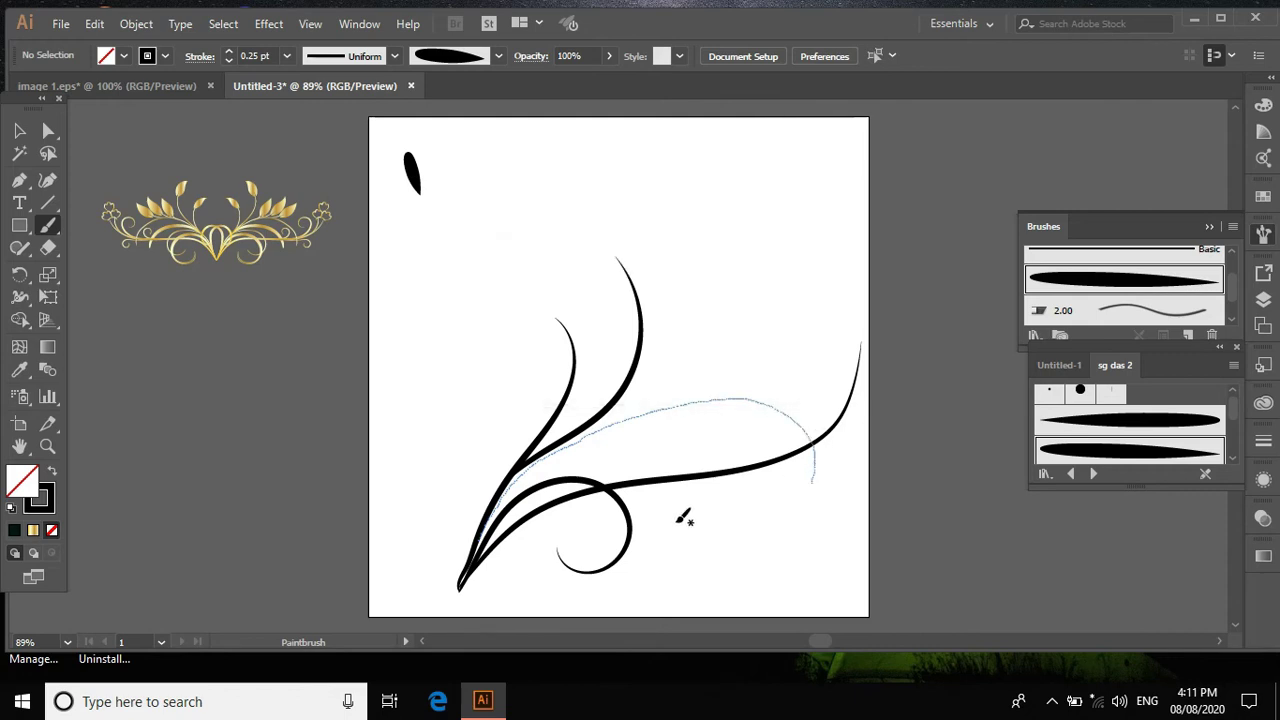
{"action": "mouse_move", "coordinate": [521, 489]}
{"action": "left_mouse_down"}
{"action": "mouse_move", "coordinate": [599, 435]}
{"action": "mouse_move", "coordinate": [651, 421]}
{"action": "mouse_move", "coordinate": [709, 426]}
{"action": "mouse_move", "coordinate": [748, 449]}
{"action": "mouse_move", "coordinate": [756, 500]}
{"action": "left_mouse_up"}
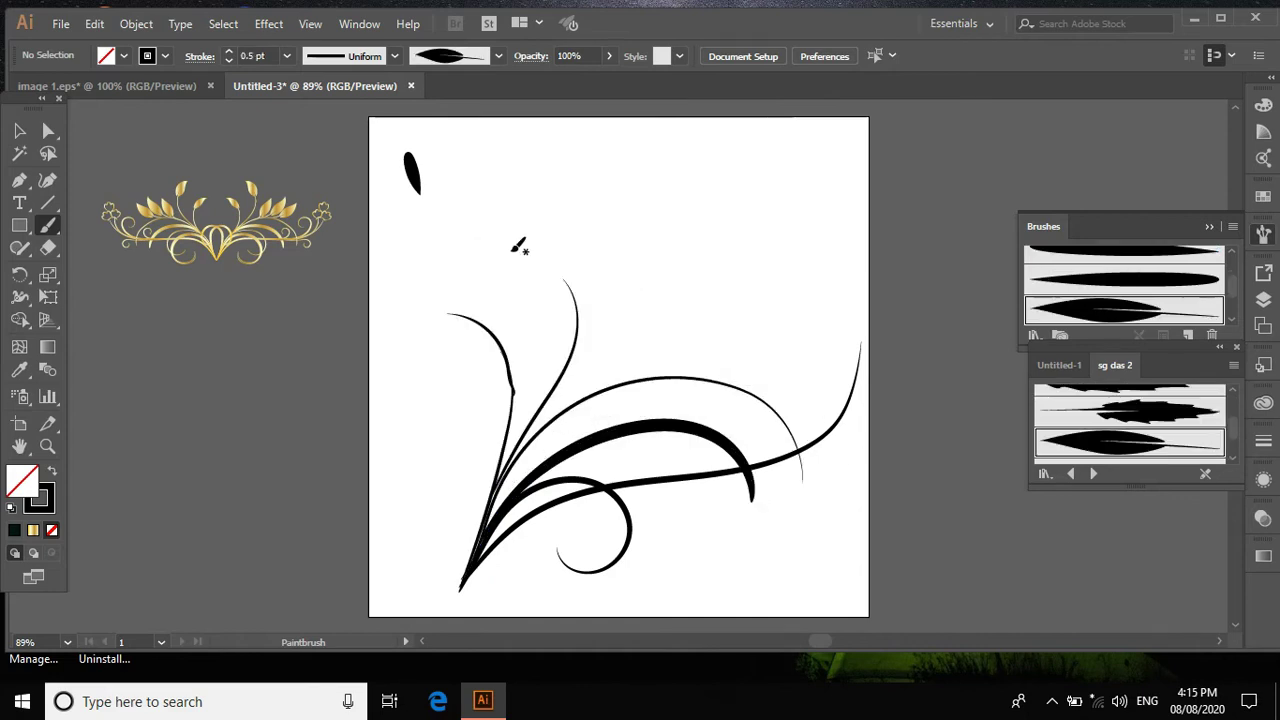
Paint a leaf on the tall stem tip, three leaves along the upper branch, and a small curl
{"action": "mouse_move", "coordinate": [510, 247]}
{"action": "left_mouse_down"}
{"action": "mouse_move", "coordinate": [573, 270]}
{"action": "mouse_move", "coordinate": [589, 322]}
{"action": "left_mouse_up"}
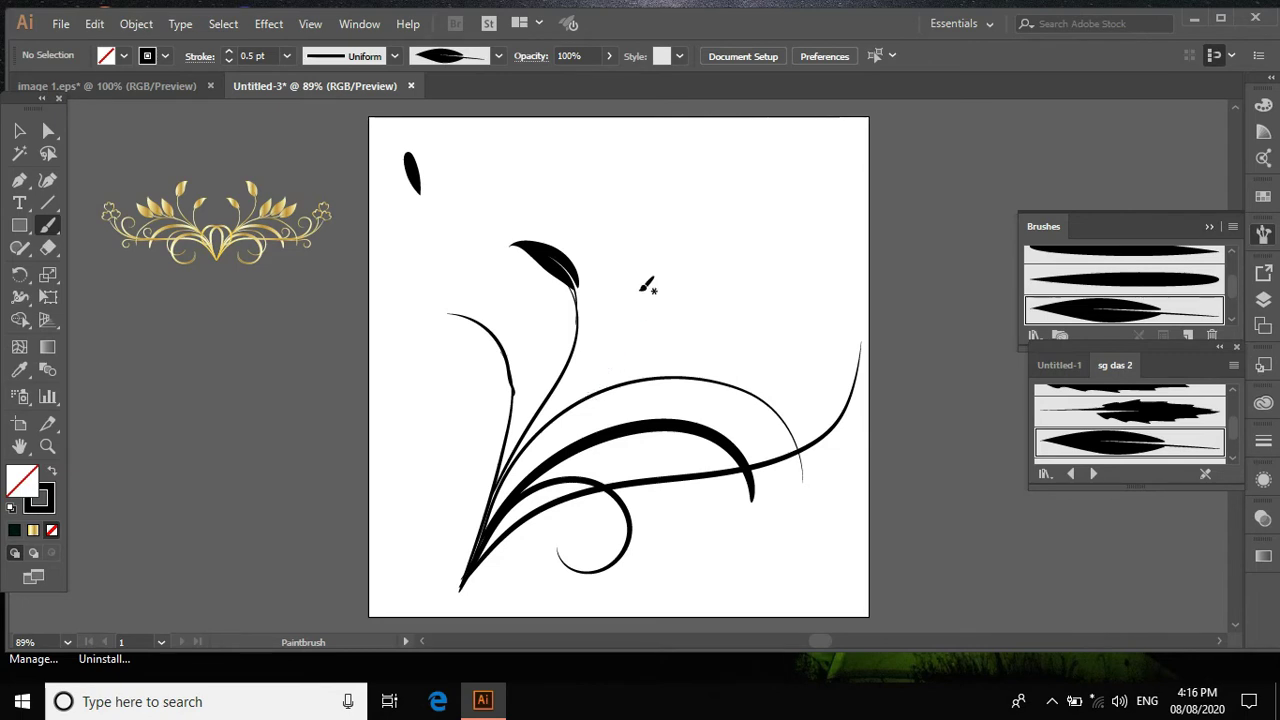
{"action": "mouse_move", "coordinate": [633, 282]}
{"action": "left_mouse_down"}
{"action": "mouse_move", "coordinate": [628, 337]}
{"action": "mouse_move", "coordinate": [586, 395]}
{"action": "left_mouse_up"}
{"action": "mouse_move", "coordinate": [688, 306]}
{"action": "left_mouse_down"}
{"action": "mouse_move", "coordinate": [667, 356]}
{"action": "mouse_move", "coordinate": [636, 377]}
{"action": "left_mouse_up"}
{"action": "mouse_move", "coordinate": [740, 316]}
{"action": "left_mouse_down"}
{"action": "mouse_move", "coordinate": [706, 370]}
{"action": "mouse_move", "coordinate": [690, 372]}
{"action": "left_mouse_up"}
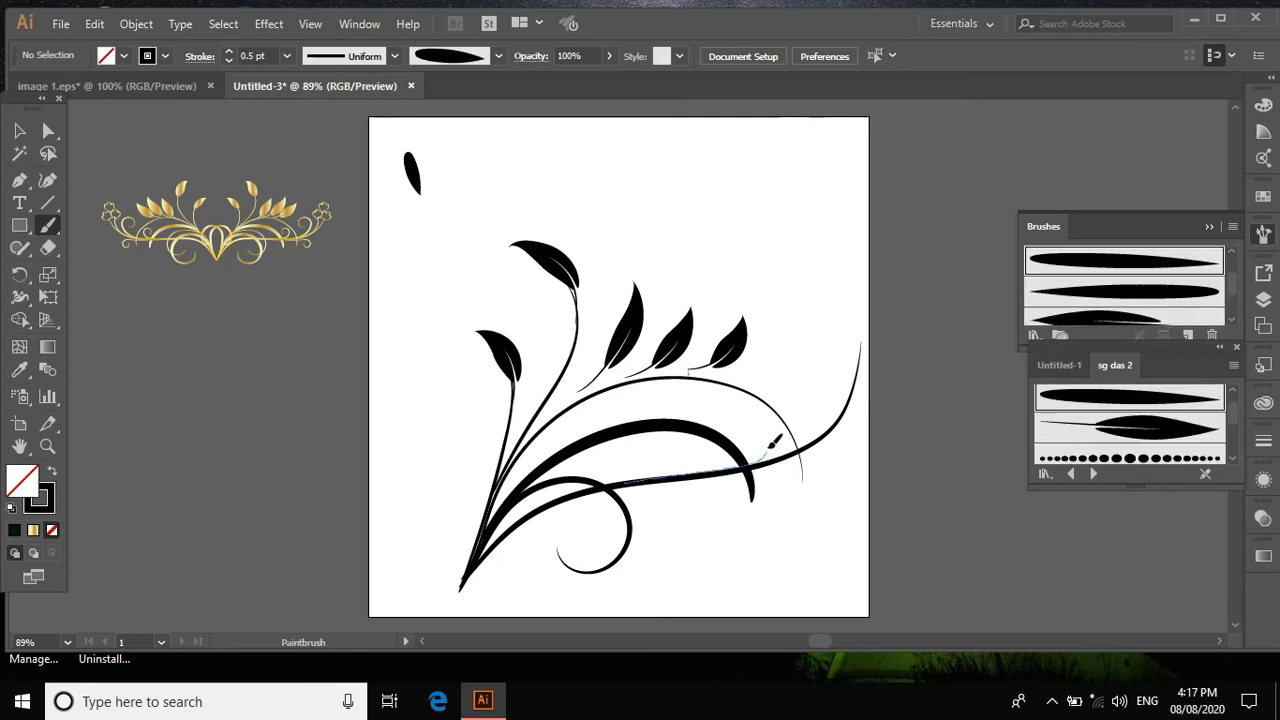
{"action": "mouse_move", "coordinate": [772, 446]}
{"action": "left_mouse_down"}
{"action": "mouse_move", "coordinate": [765, 422]}
{"action": "mouse_move", "coordinate": [738, 470]}
{"action": "mouse_move", "coordinate": [790, 448]}
{"action": "left_mouse_up"}
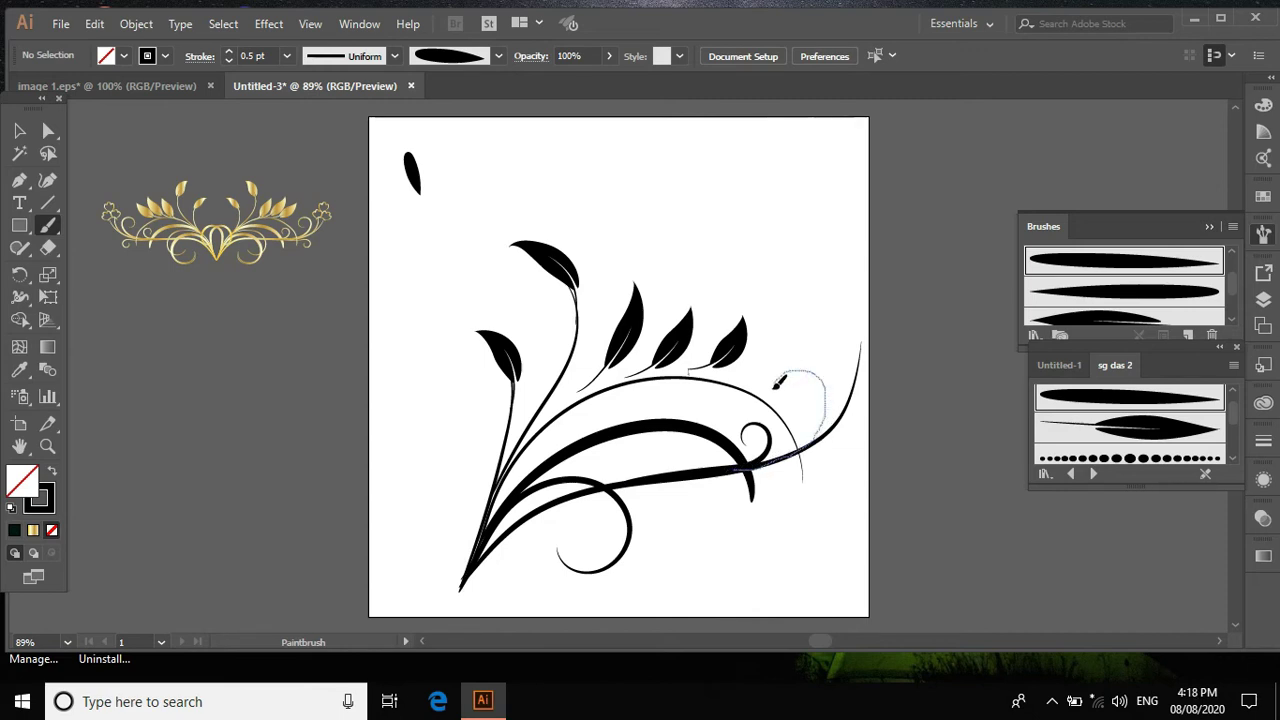
Draw curling tendrils at the right end topped by a two-blossom outlined flower
{"action": "mouse_move", "coordinate": [785, 400]}
{"action": "left_mouse_down"}
{"action": "mouse_move", "coordinate": [851, 443]}
{"action": "mouse_move", "coordinate": [834, 481]}
{"action": "left_mouse_up"}
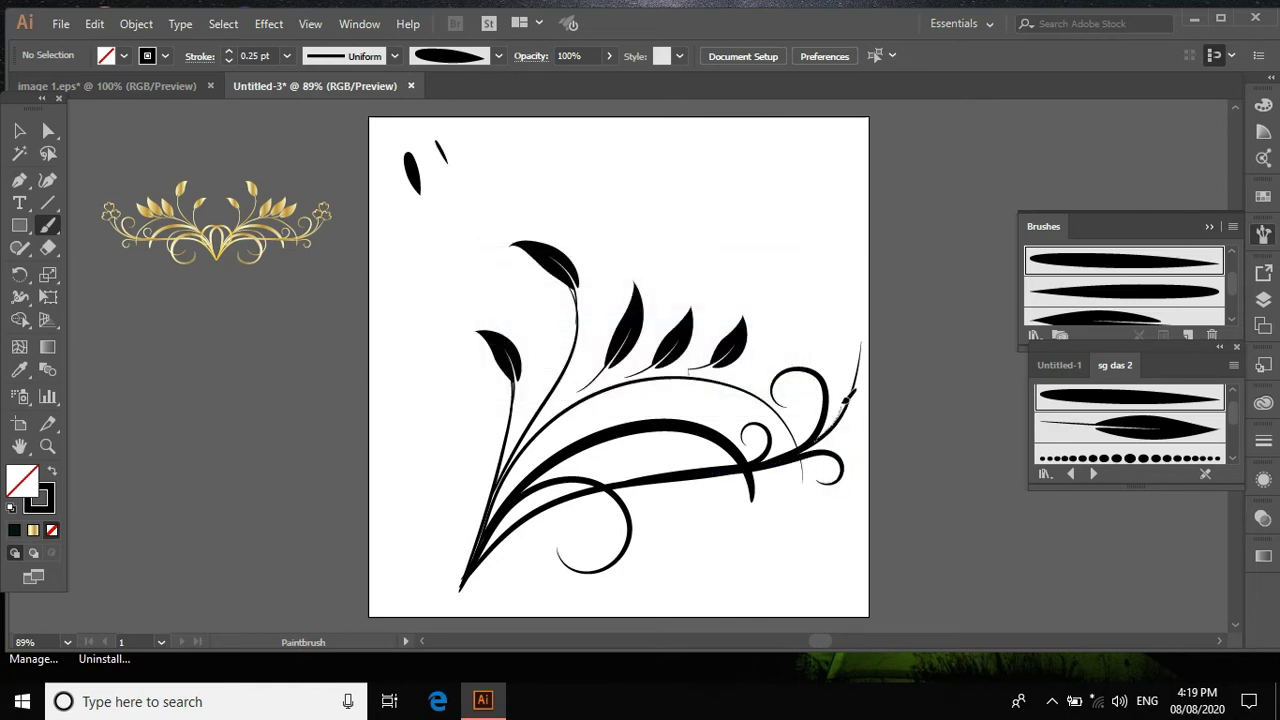
{"action": "left_click_drag", "start_coordinate": [848, 398], "coordinate": [862, 345]}
{"action": "left_click_drag", "start_coordinate": [850, 346], "coordinate": [878, 344]}
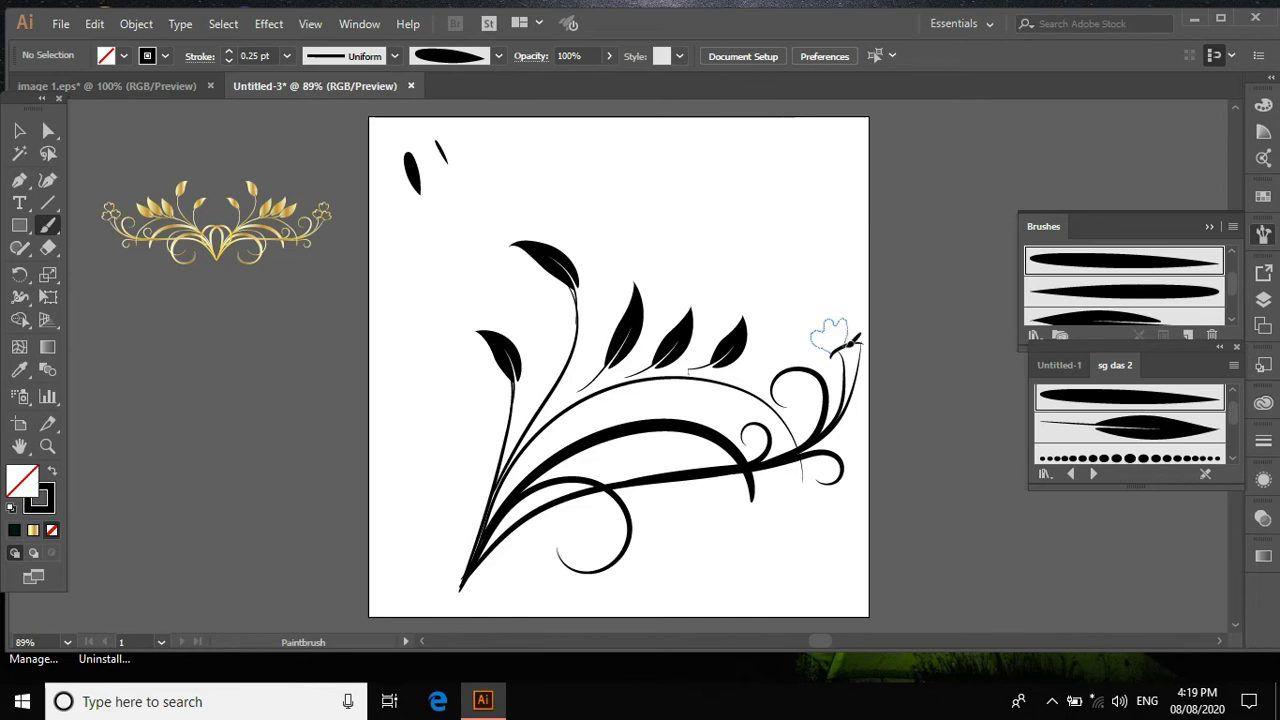
{"action": "left_click_drag", "start_coordinate": [849, 341], "coordinate": [859, 345]}
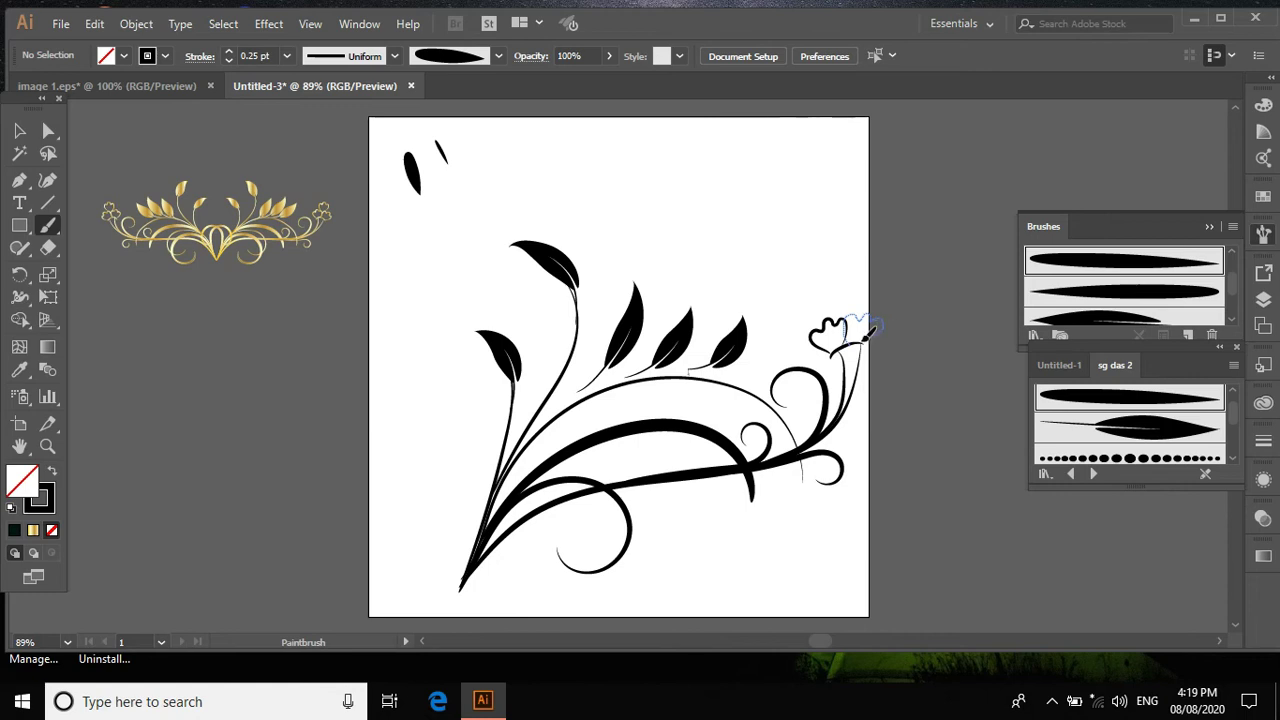
{"action": "left_click_drag", "start_coordinate": [866, 336], "coordinate": [880, 328]}
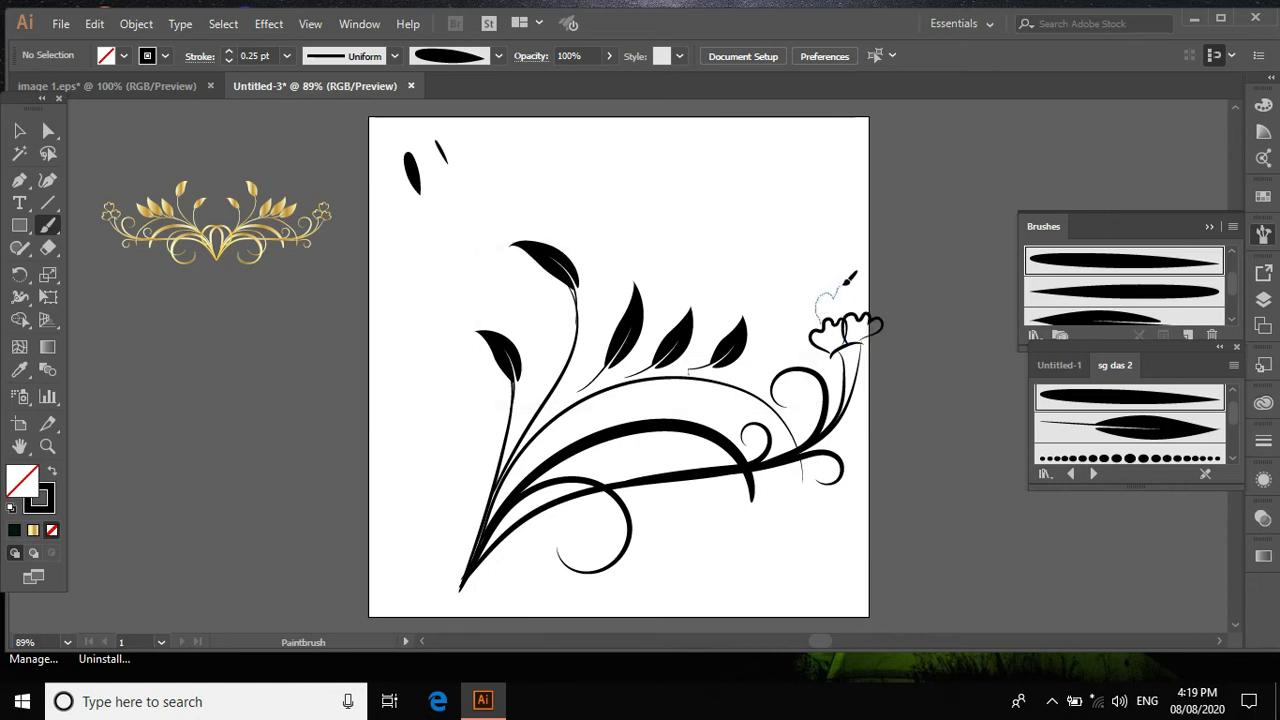
{"action": "left_click_drag", "start_coordinate": [844, 287], "coordinate": [892, 276]}
Add curls off the long stem and a large curl sweeping left from the base
{"action": "left_click_drag", "start_coordinate": [566, 474], "coordinate": [675, 490]}
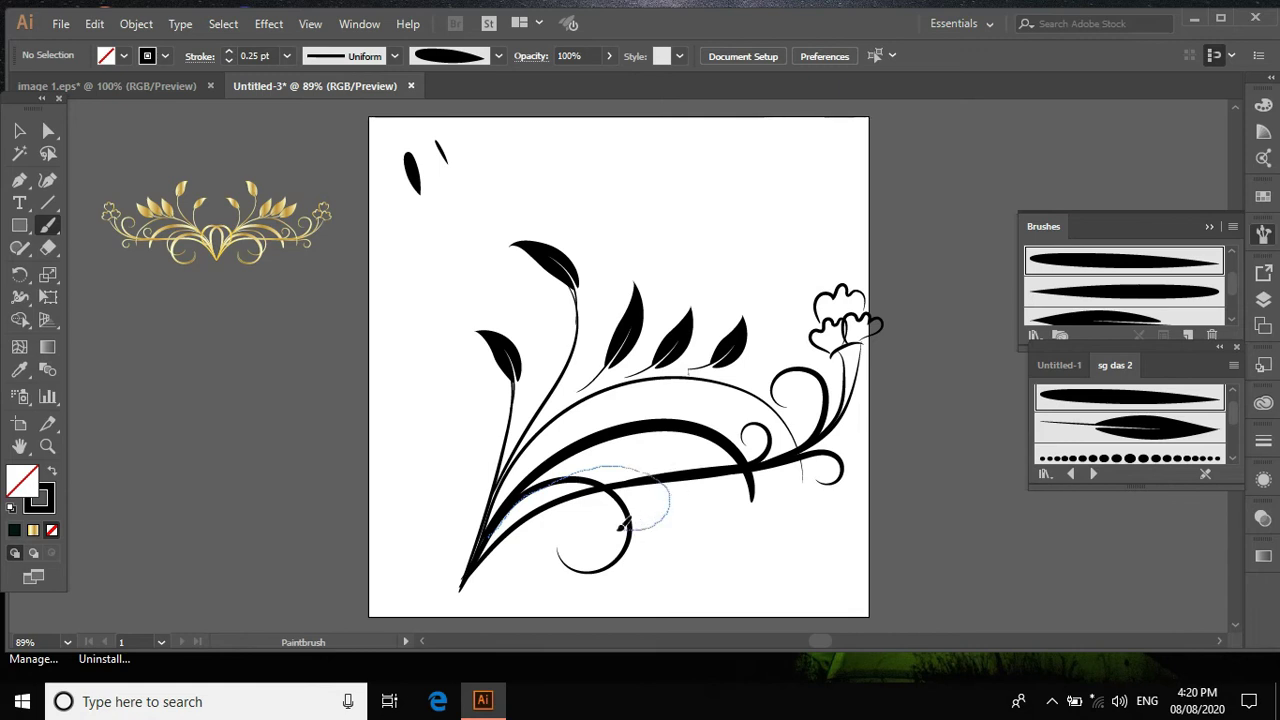
{"action": "left_click_drag", "start_coordinate": [665, 513], "coordinate": [606, 518]}
{"action": "mouse_move", "coordinate": [461, 586]}
{"action": "left_mouse_down"}
{"action": "mouse_move", "coordinate": [405, 449]}
{"action": "mouse_move", "coordinate": [361, 497]}
{"action": "mouse_move", "coordinate": [415, 542]}
{"action": "left_mouse_up"}
Nudge the three upper-branch leaves down so they sit on the branch
{"action": "key", "text": "v"}
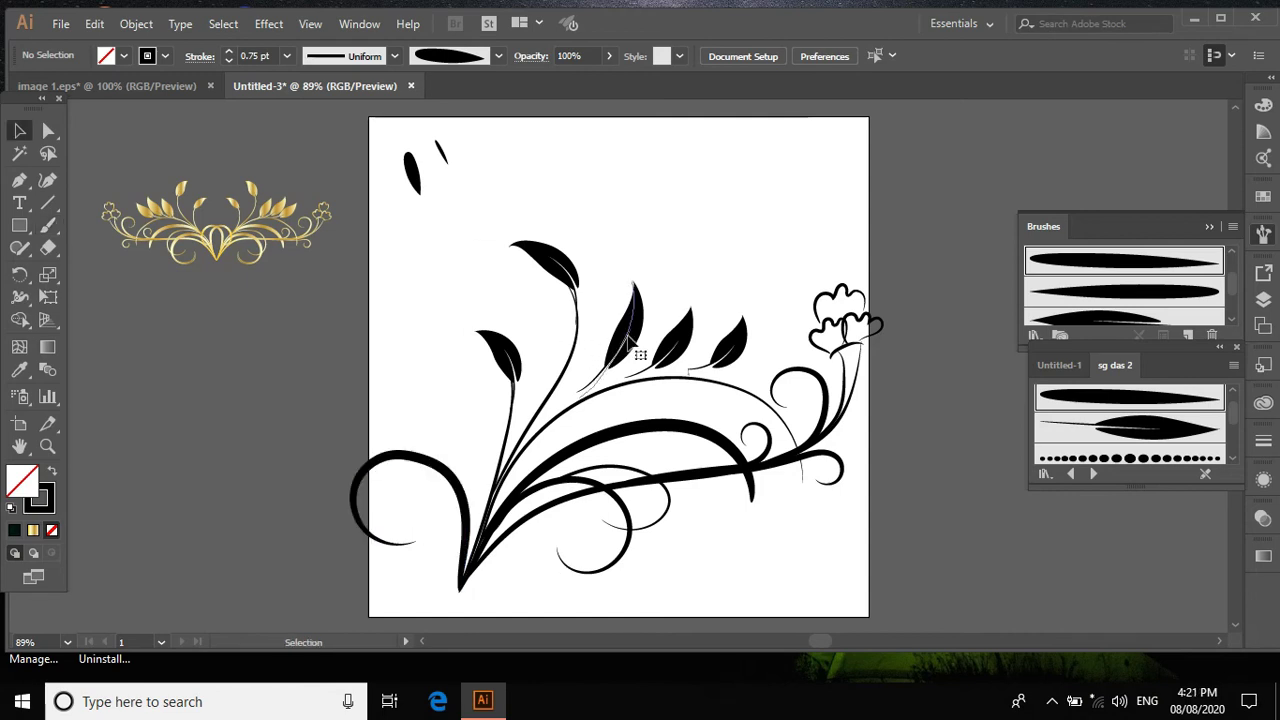
{"action": "left_click", "coordinate": [631, 341]}
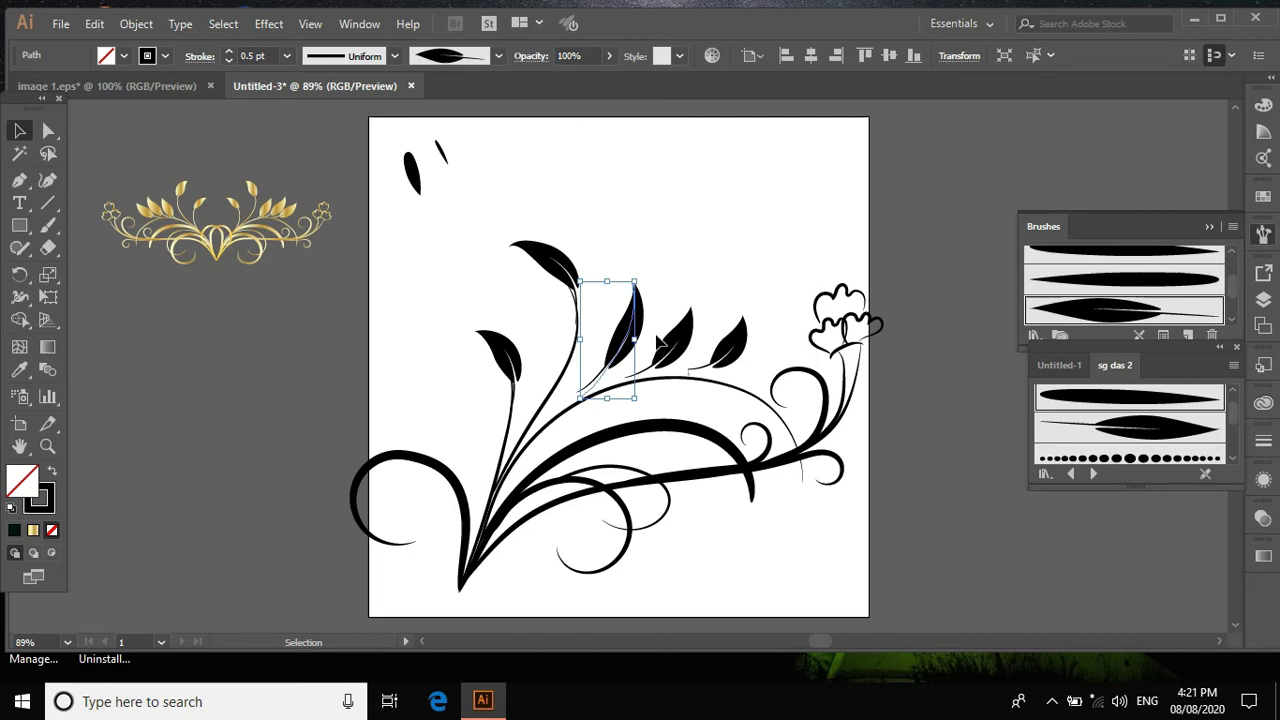
{"action": "key", "text": "Down"}
{"action": "key", "text": "Down"}
{"action": "key", "text": "Down"}
{"action": "key", "text": "Down"}
{"action": "key", "text": "Down"}
{"action": "key", "text": "Down"}
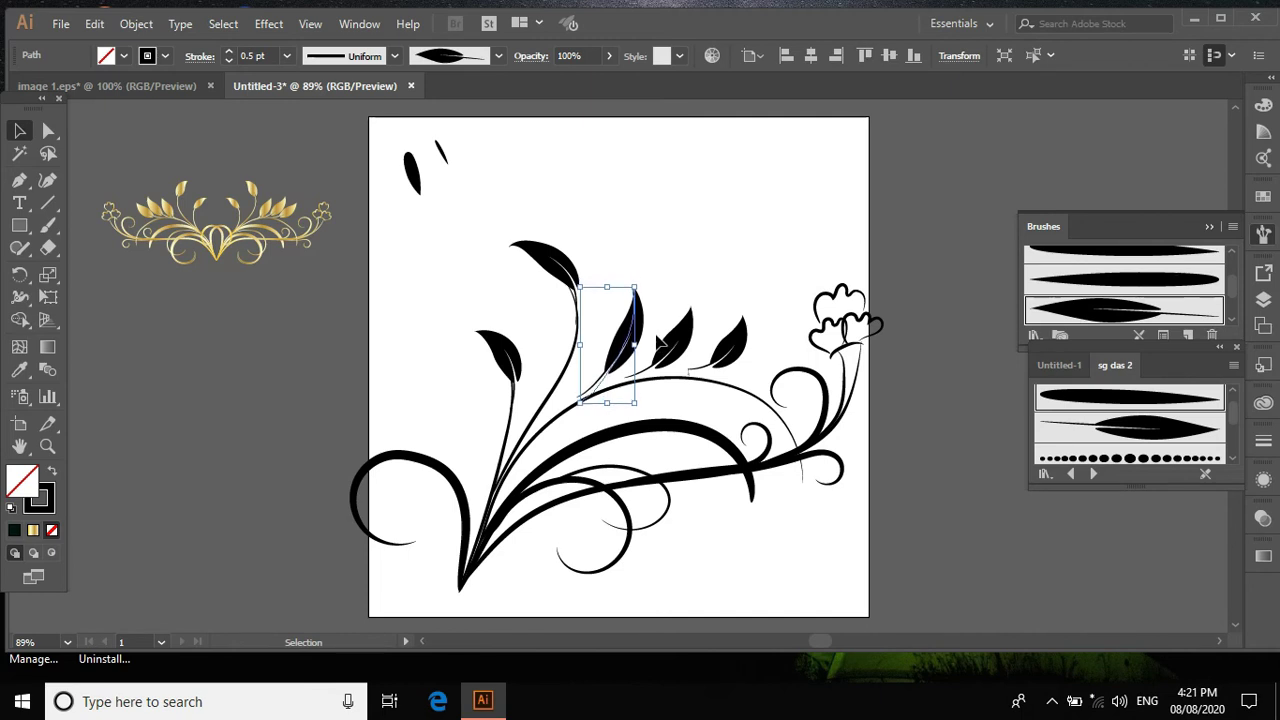
{"action": "key", "text": "Down"}
{"action": "key", "text": "Down"}
{"action": "key", "text": "Down"}
{"action": "key", "text": "Down"}
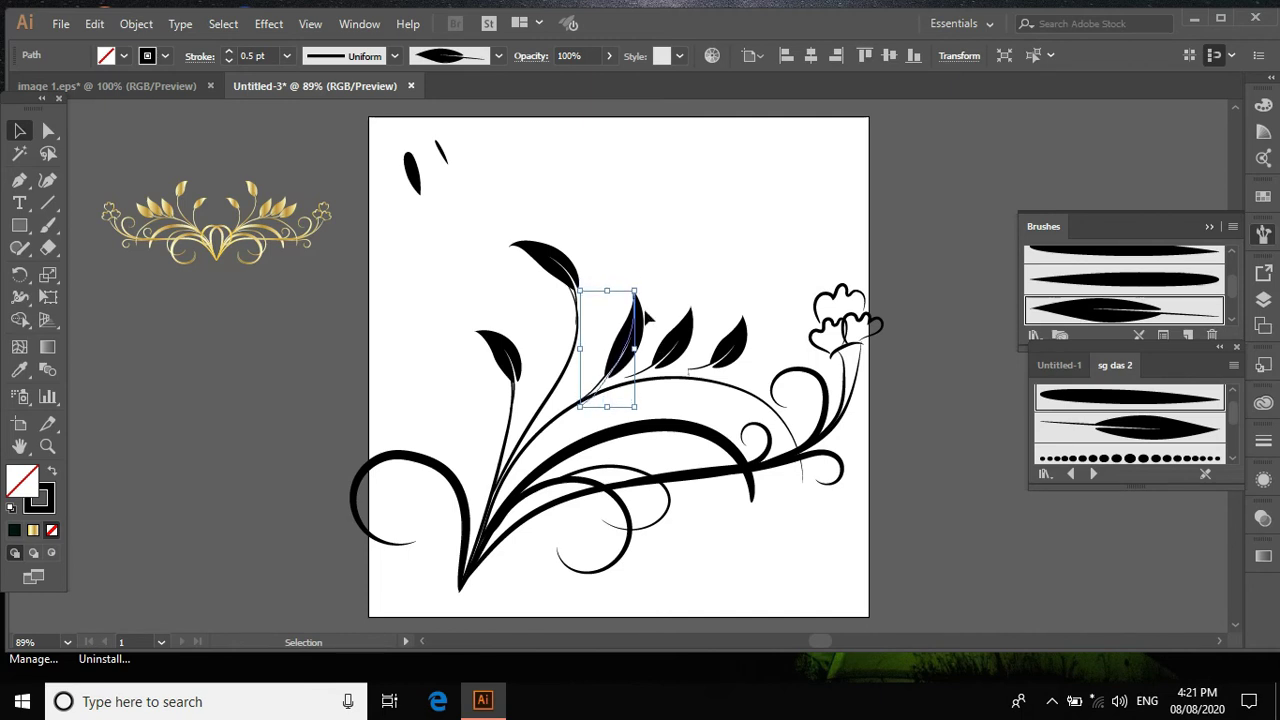
{"action": "left_click", "coordinate": [697, 345]}
{"action": "left_click", "coordinate": [680, 340]}
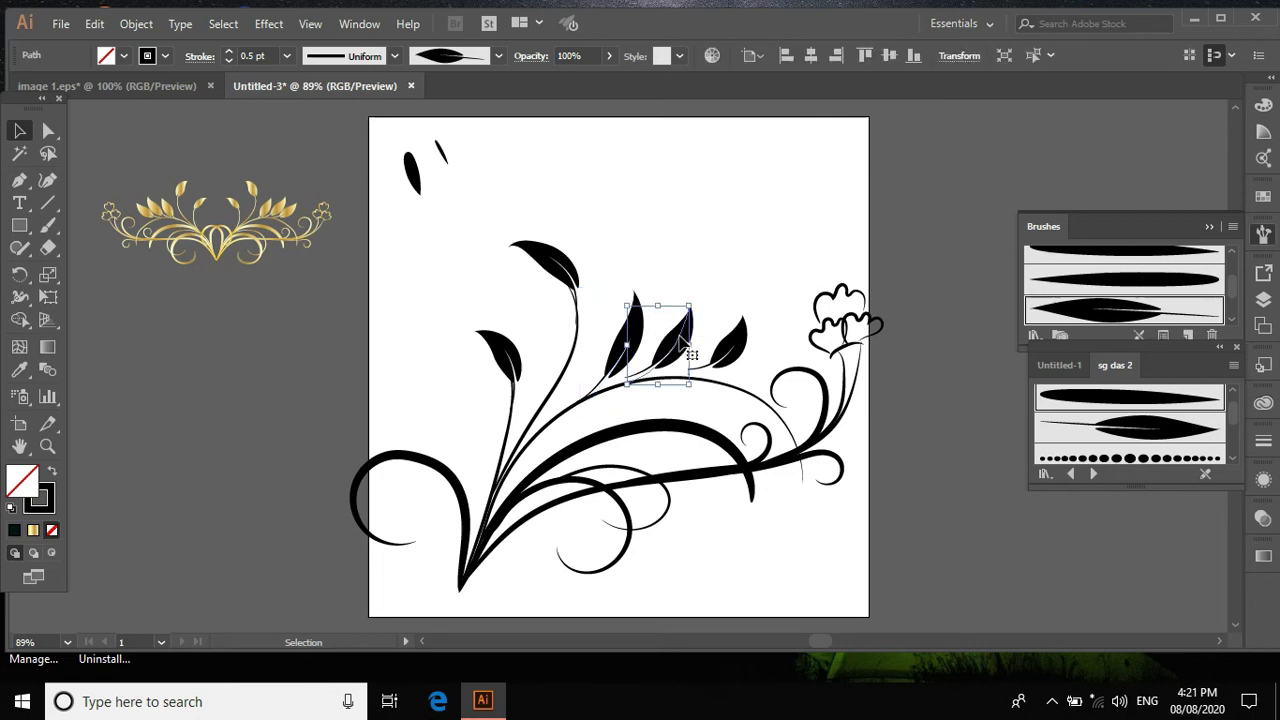
{"action": "key", "text": "Down"}
{"action": "key", "text": "Down"}
{"action": "key", "text": "Down"}
{"action": "key", "text": "Down"}
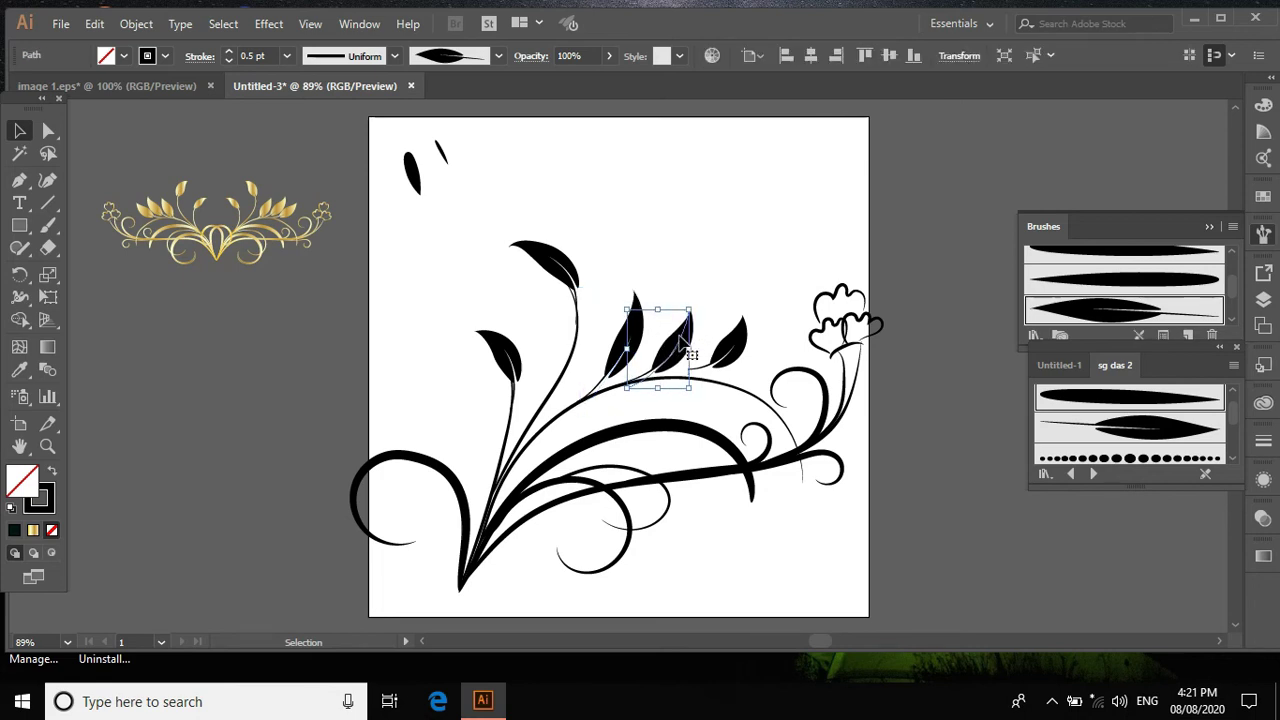
{"action": "key", "text": "Down"}
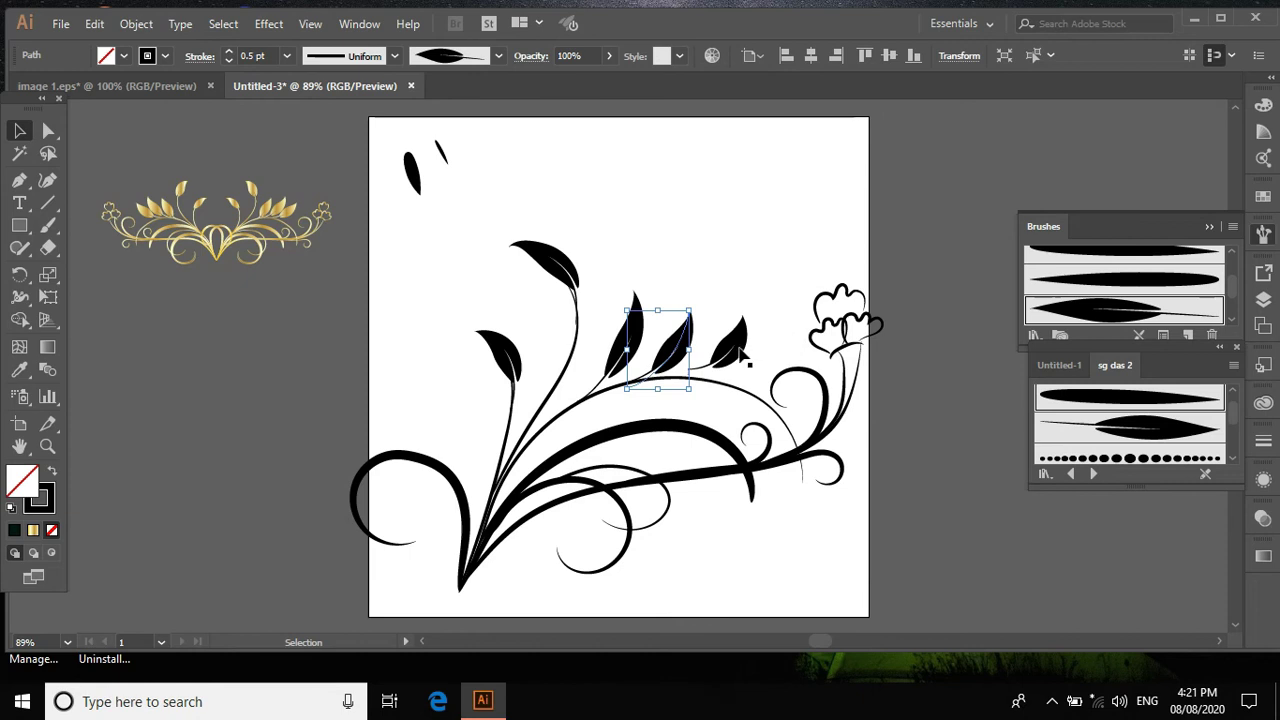
{"action": "left_click", "coordinate": [727, 348]}
{"action": "key", "text": "Down"}
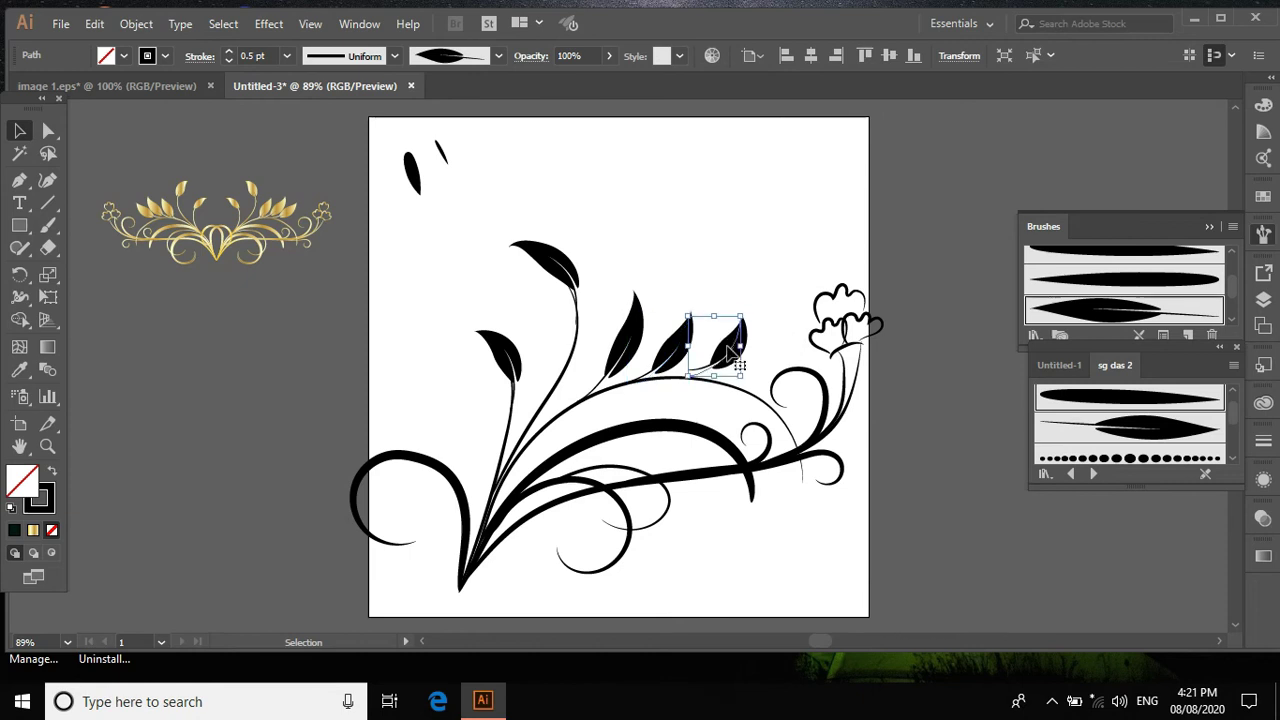
Remove the stray top-left leaves, nudge the small left leaf up, and select all the artwork
{"action": "left_click", "coordinate": [545, 265]}
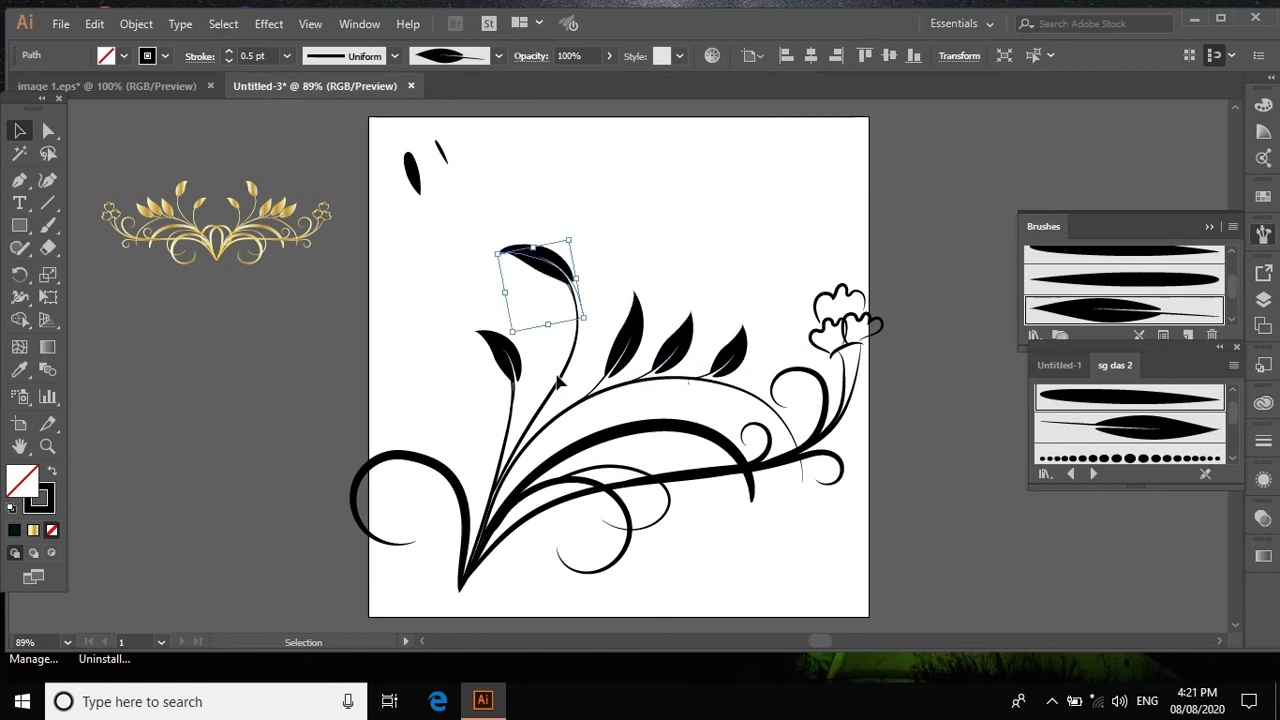
{"action": "left_click", "coordinate": [514, 361]}
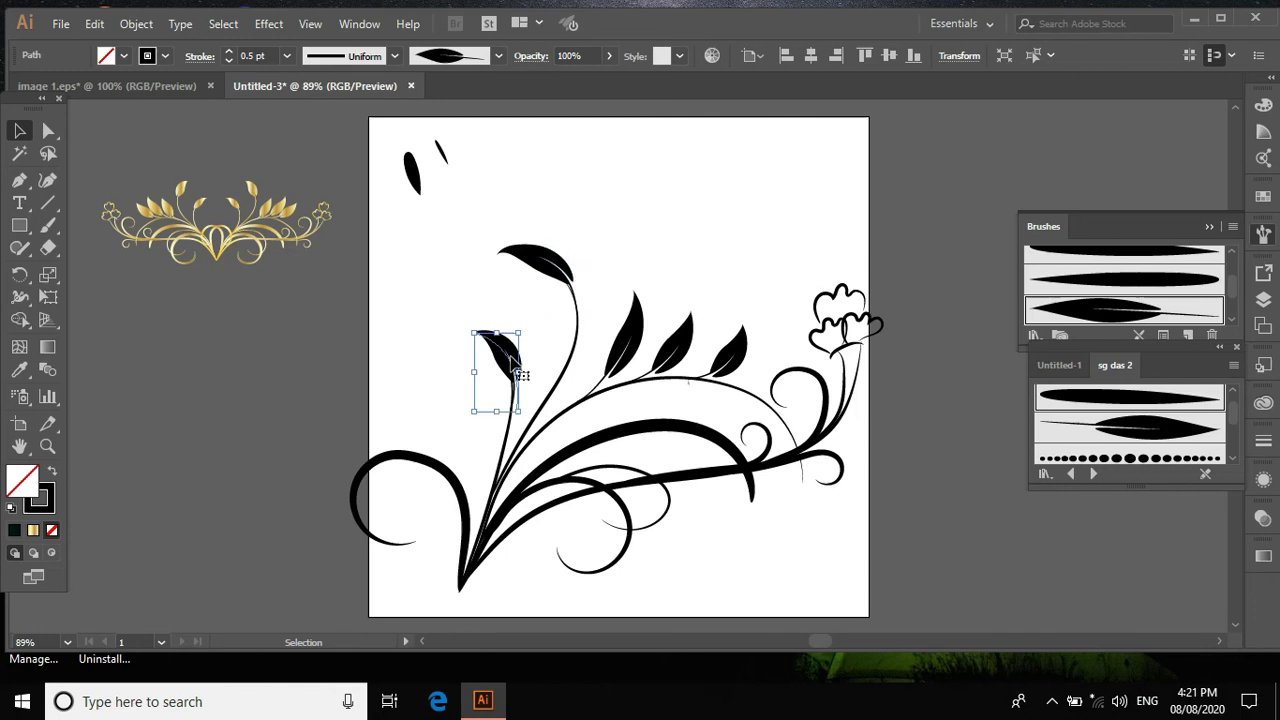
{"action": "key", "text": "Up"}
{"action": "key", "text": "ctrl+z"}
{"action": "left_click_drag", "start_coordinate": [368, 186], "coordinate": [877, 614]}
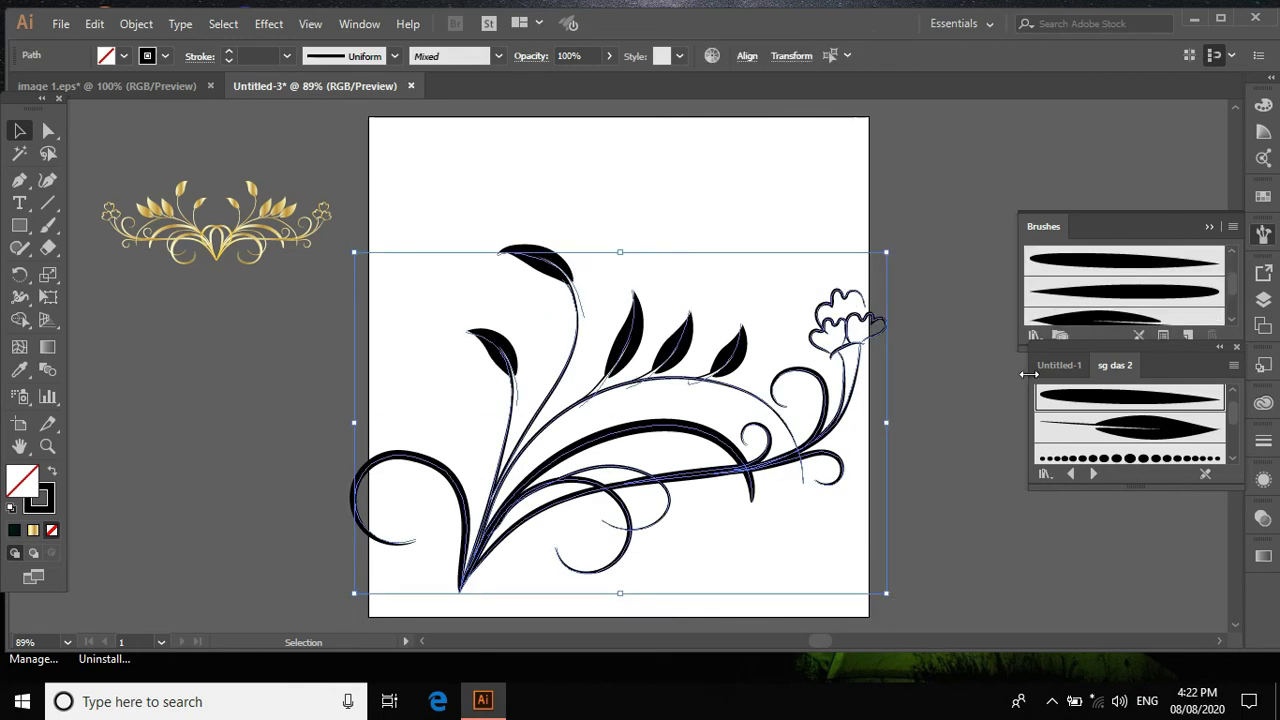
Expand the flourish's appearance into shapes, scale it down and move it to the artboard's right side
{"action": "left_click", "coordinate": [136, 23]}
{"action": "left_click", "coordinate": [229, 215]}
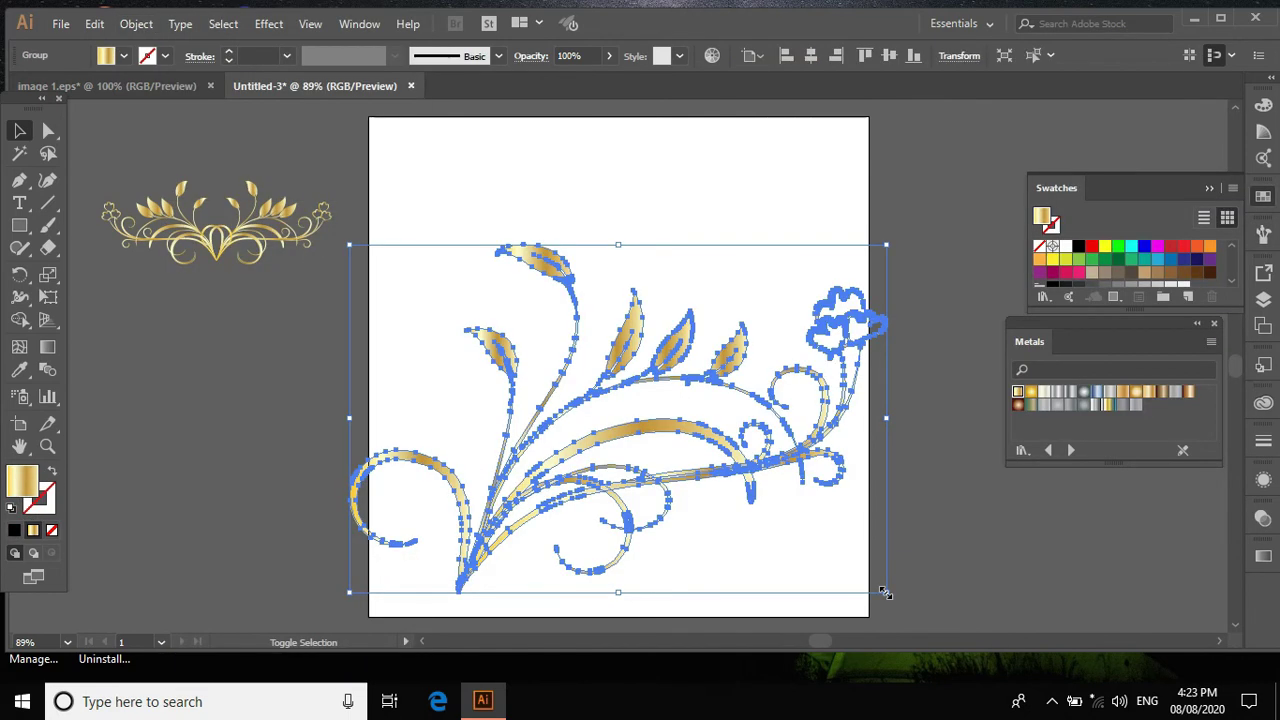
{"action": "left_click_drag", "start_coordinate": [885, 592], "coordinate": [713, 505]}
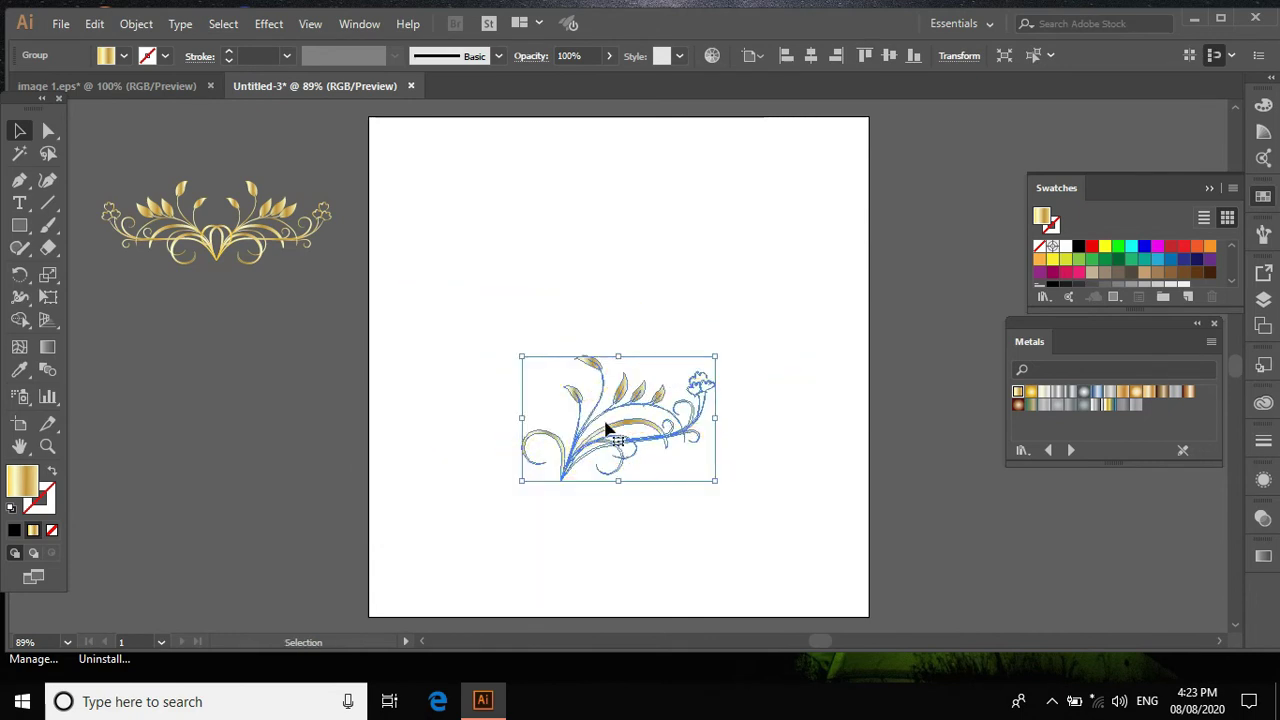
{"action": "left_click_drag", "start_coordinate": [610, 410], "coordinate": [761, 350]}
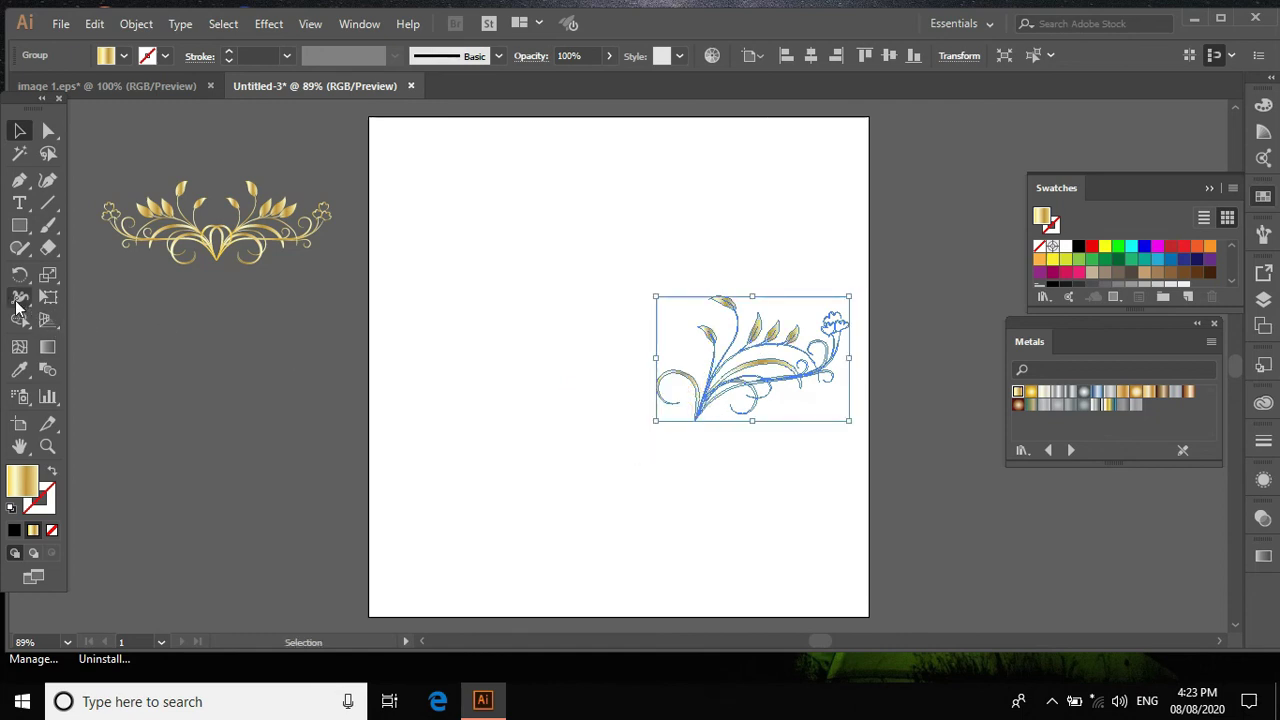
Create a vertically mirrored copy of the flourish with the Reflect tool
{"action": "left_click", "coordinate": [30, 305]}
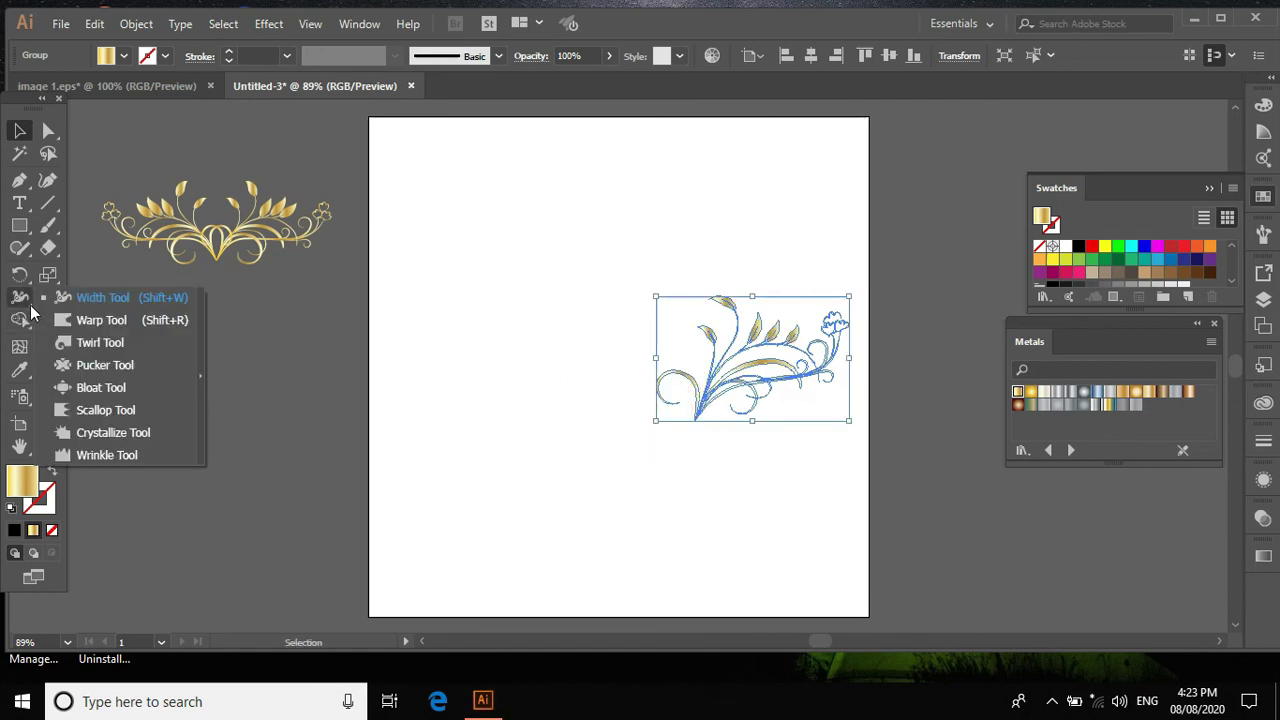
{"action": "left_click", "coordinate": [20, 296]}
{"action": "left_click", "coordinate": [22, 281]}
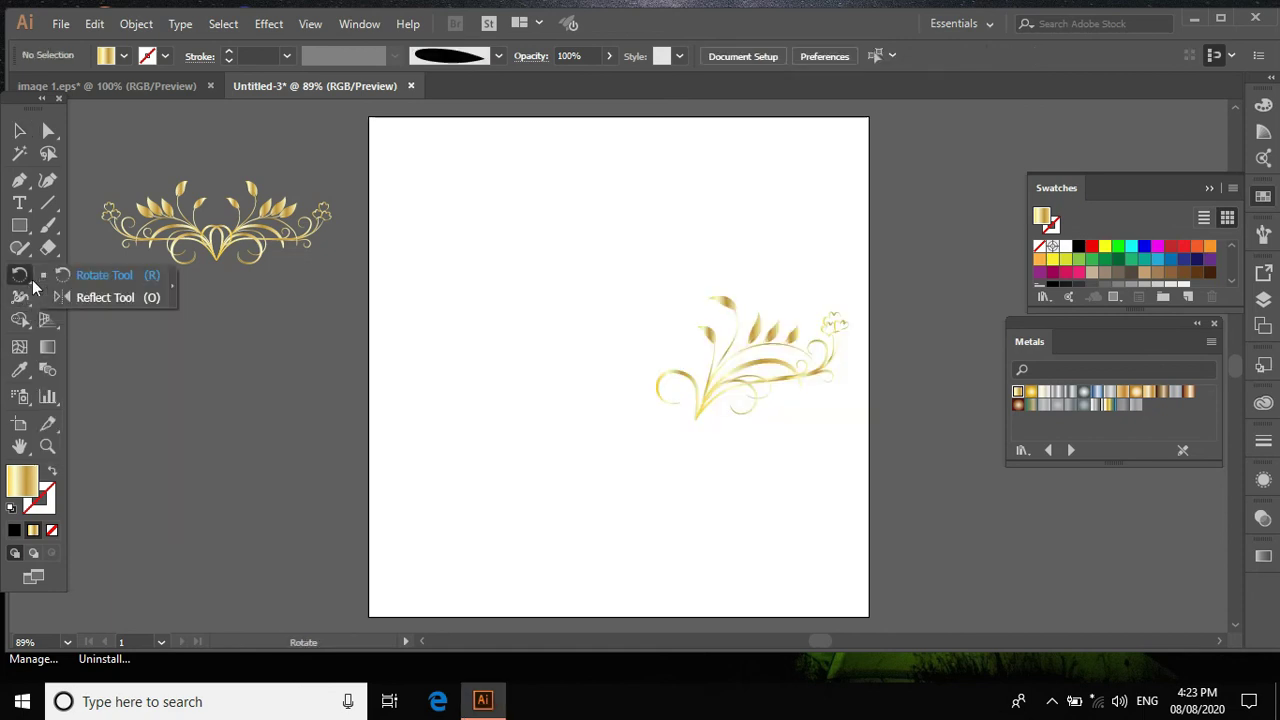
{"action": "left_click_drag", "start_coordinate": [35, 287], "coordinate": [80, 295]}
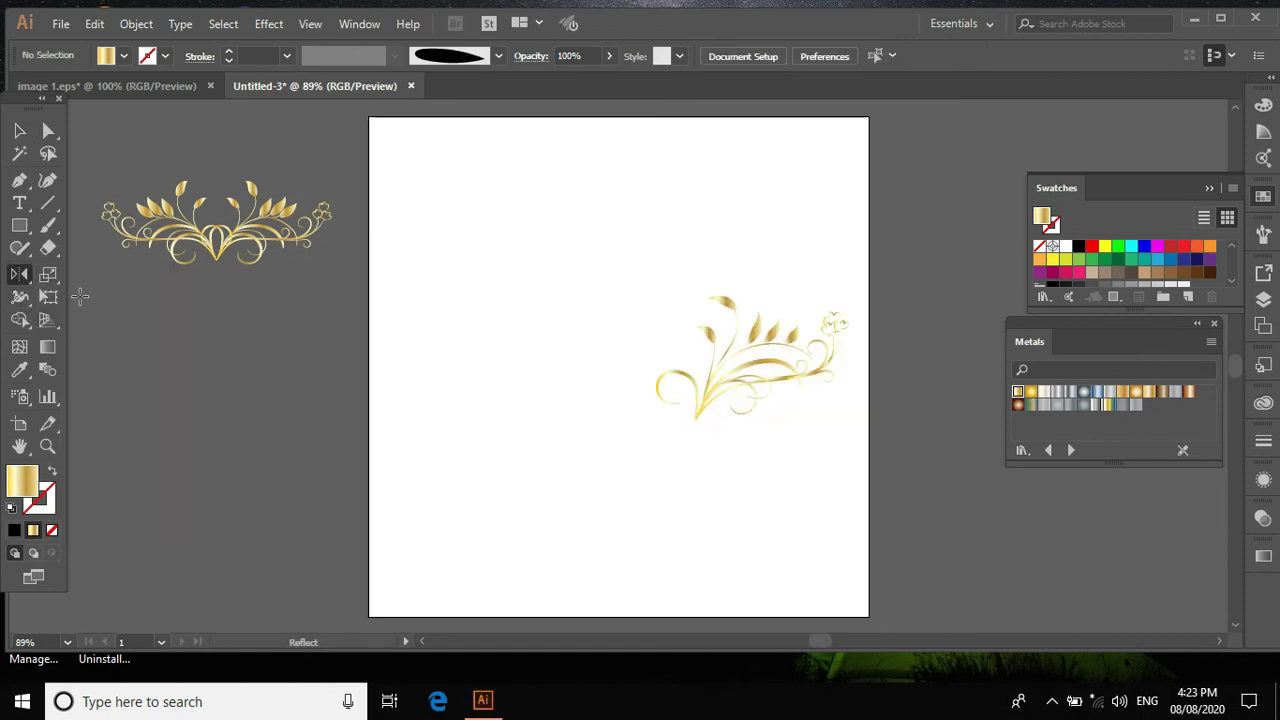
{"action": "left_click", "coordinate": [625, 414], "text": "alt"}
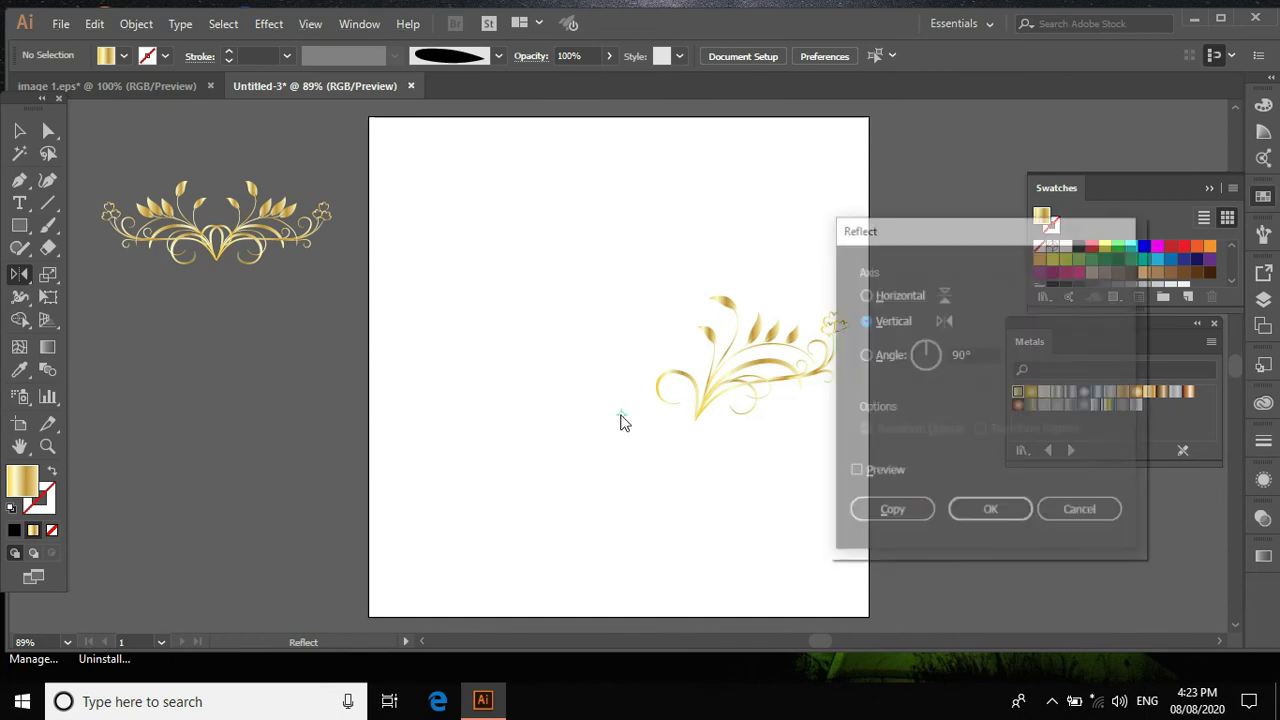
{"action": "left_click", "coordinate": [888, 509]}
{"action": "left_click", "coordinate": [634, 401], "text": "alt"}
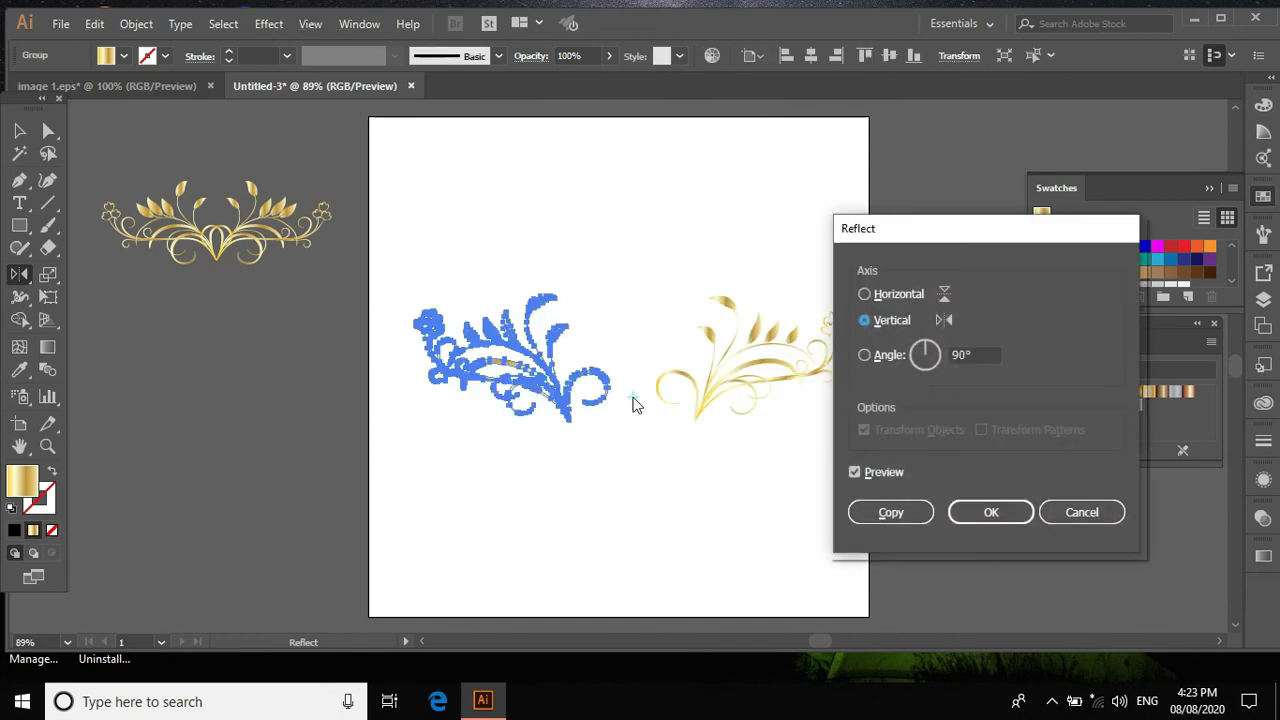
{"action": "left_click", "coordinate": [892, 512]}
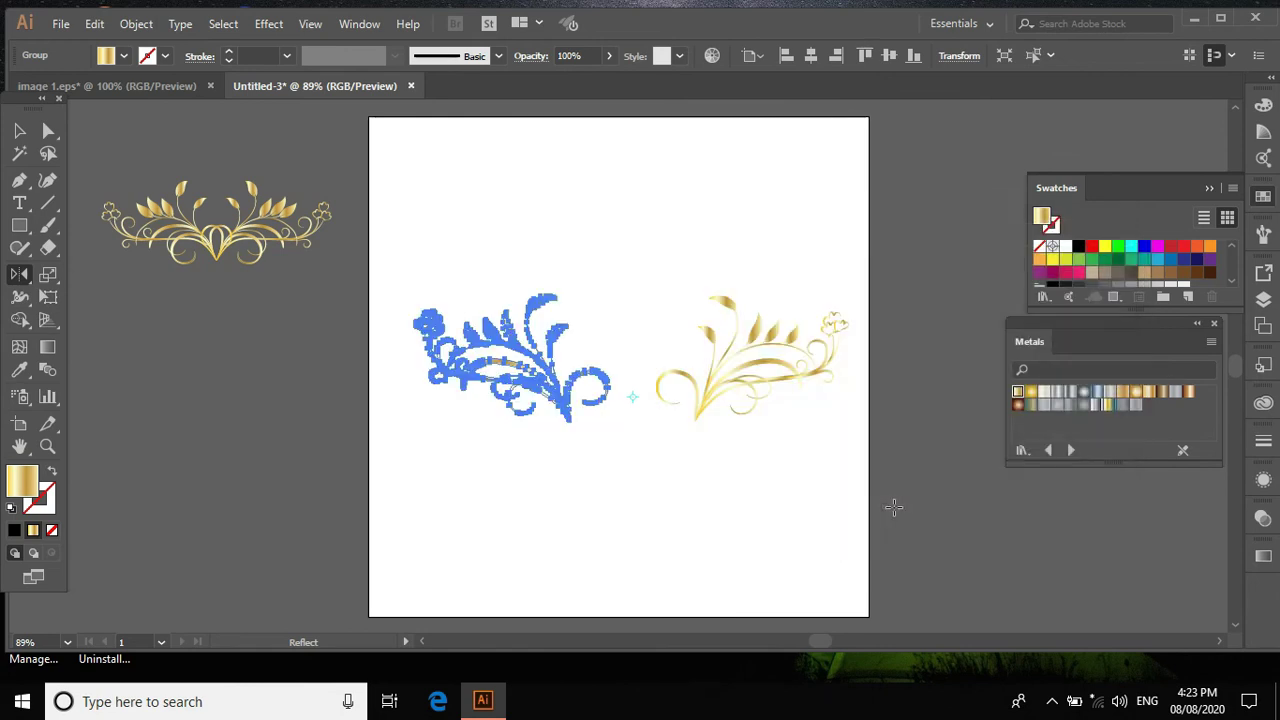
Butt the mirrored copy against the original, group both halves and enlarge the ornament
{"action": "left_click", "coordinate": [19, 131]}
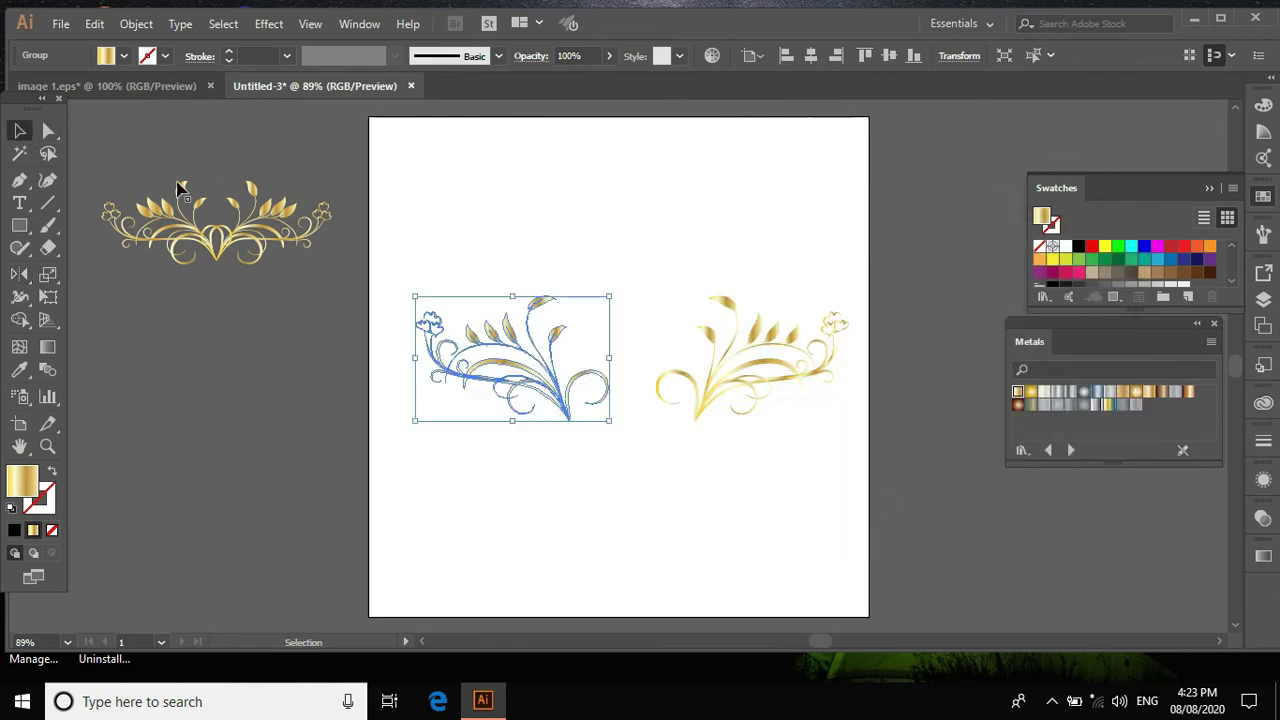
{"action": "left_click_drag", "start_coordinate": [568, 418], "coordinate": [662, 380]}
{"action": "key", "text": "ctrl+z"}
{"action": "left_click", "coordinate": [652, 451]}
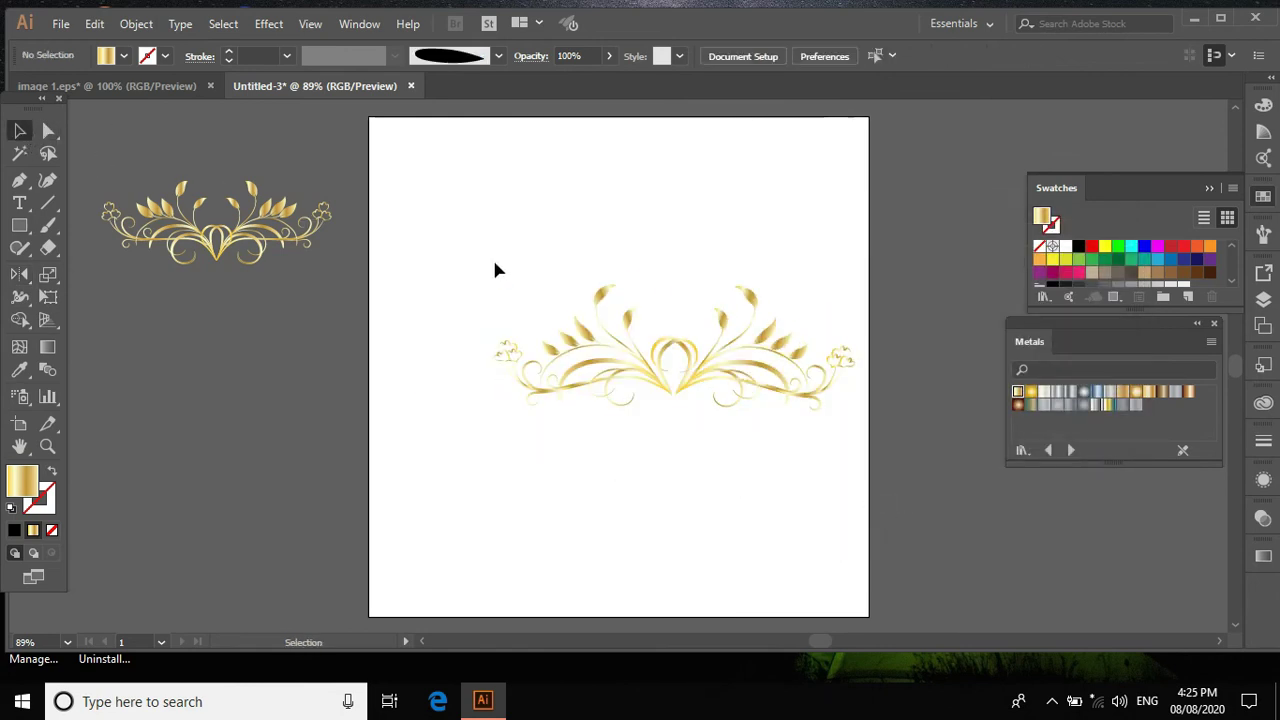
{"action": "left_click_drag", "start_coordinate": [463, 243], "coordinate": [851, 490]}
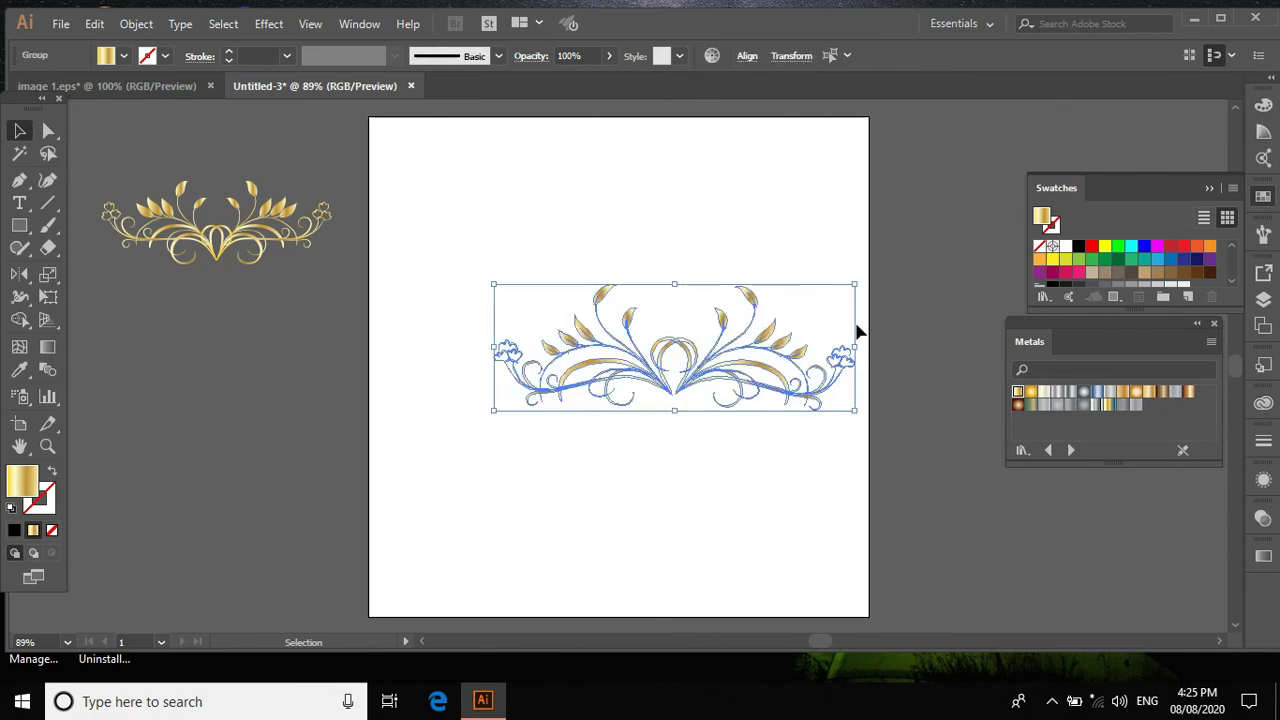
{"action": "key", "text": "ctrl+z"}
{"action": "left_click_drag", "start_coordinate": [801, 359], "coordinate": [851, 357]}
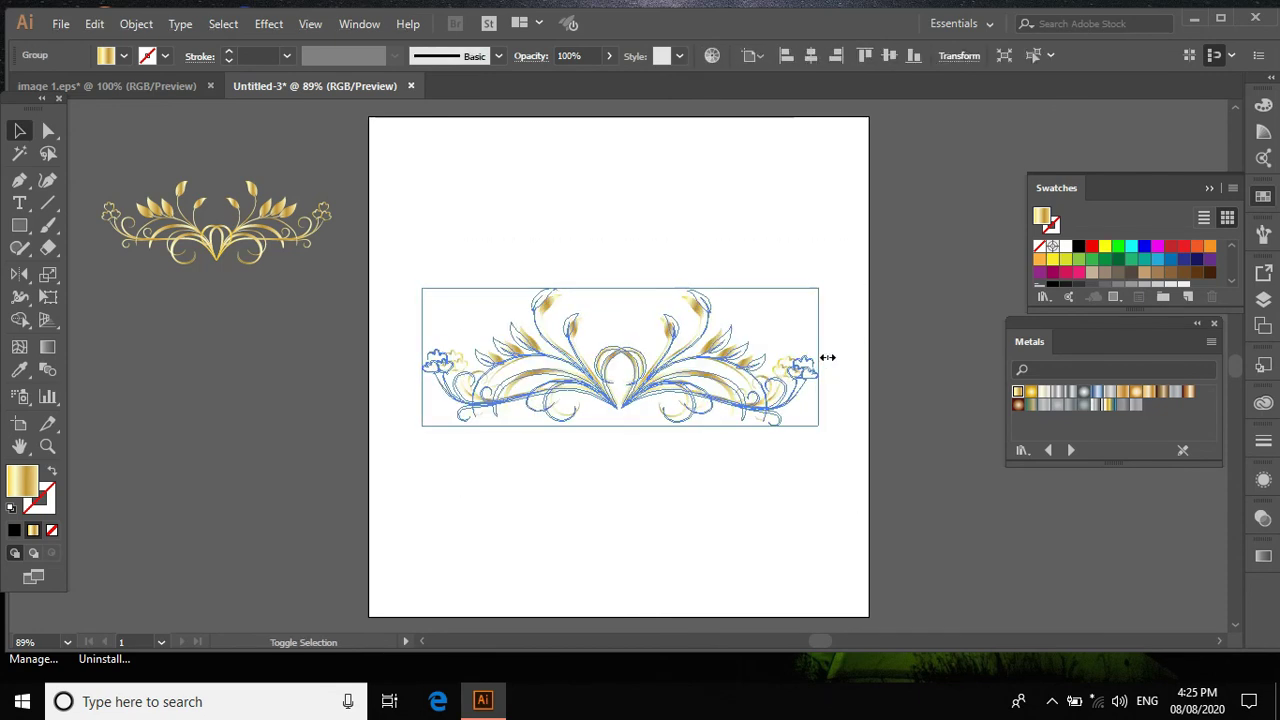
{"action": "left_click", "coordinate": [814, 466]}
Send the dark rectangle behind the ornament and duplicate the ornament just above the original
{"action": "right_click", "coordinate": [597, 298]}
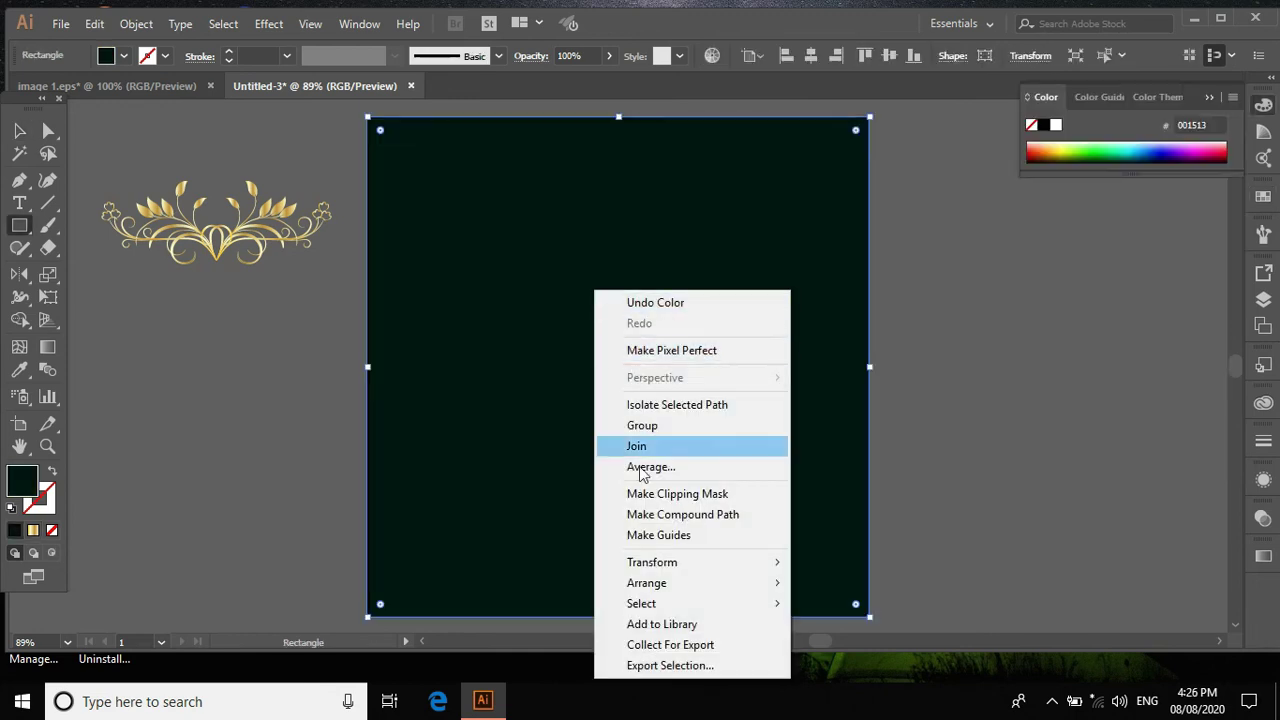
{"action": "mouse_move", "coordinate": [646, 583]}
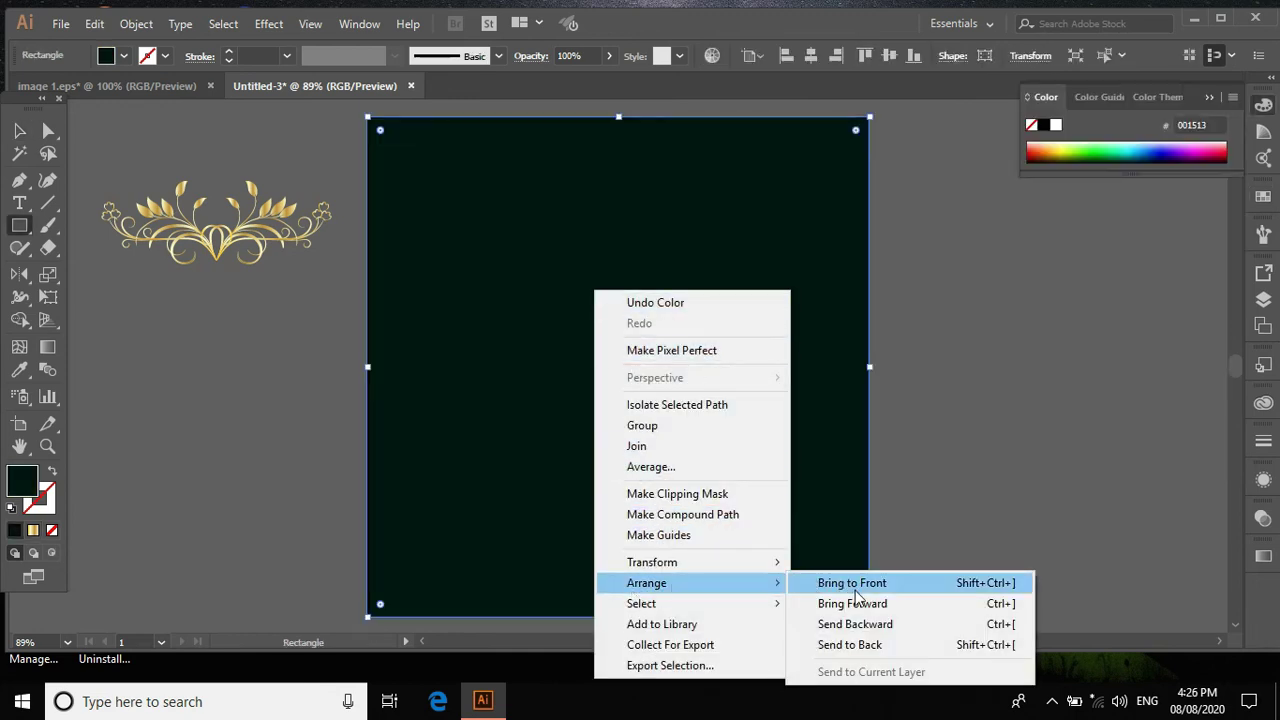
{"action": "left_click", "coordinate": [851, 645]}
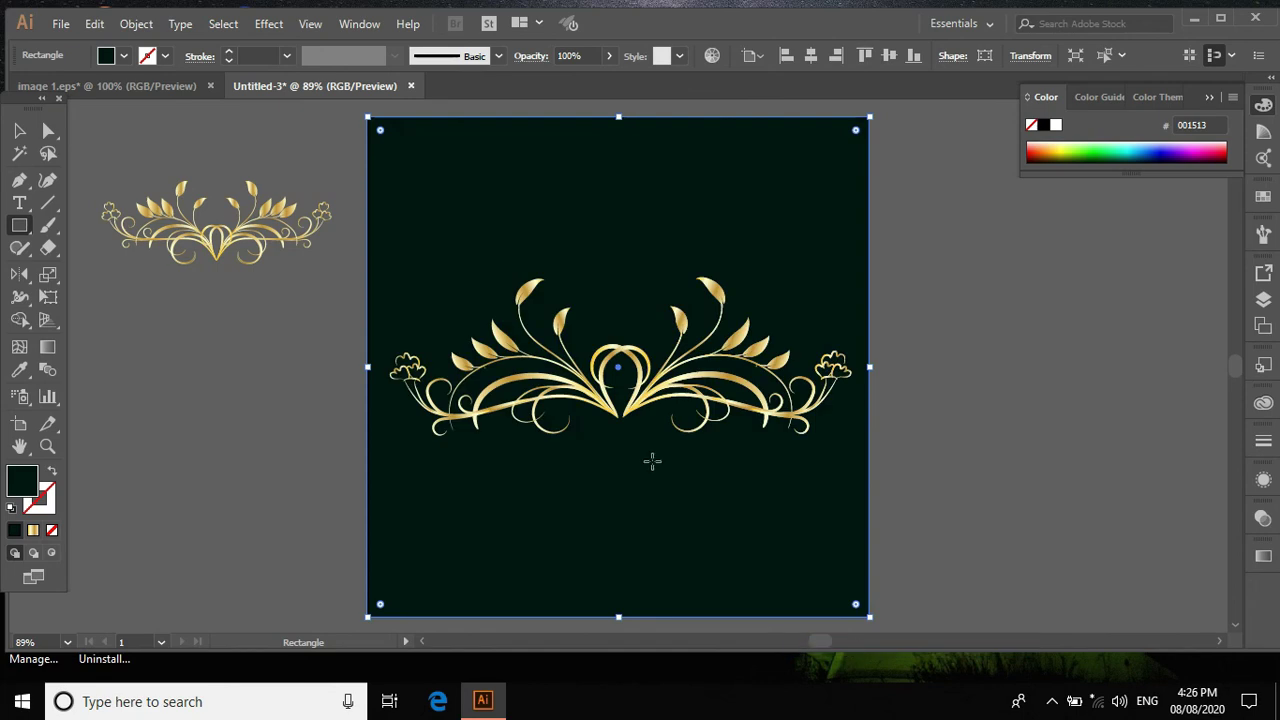
{"action": "key", "text": "v"}
{"action": "left_click", "coordinate": [638, 320]}
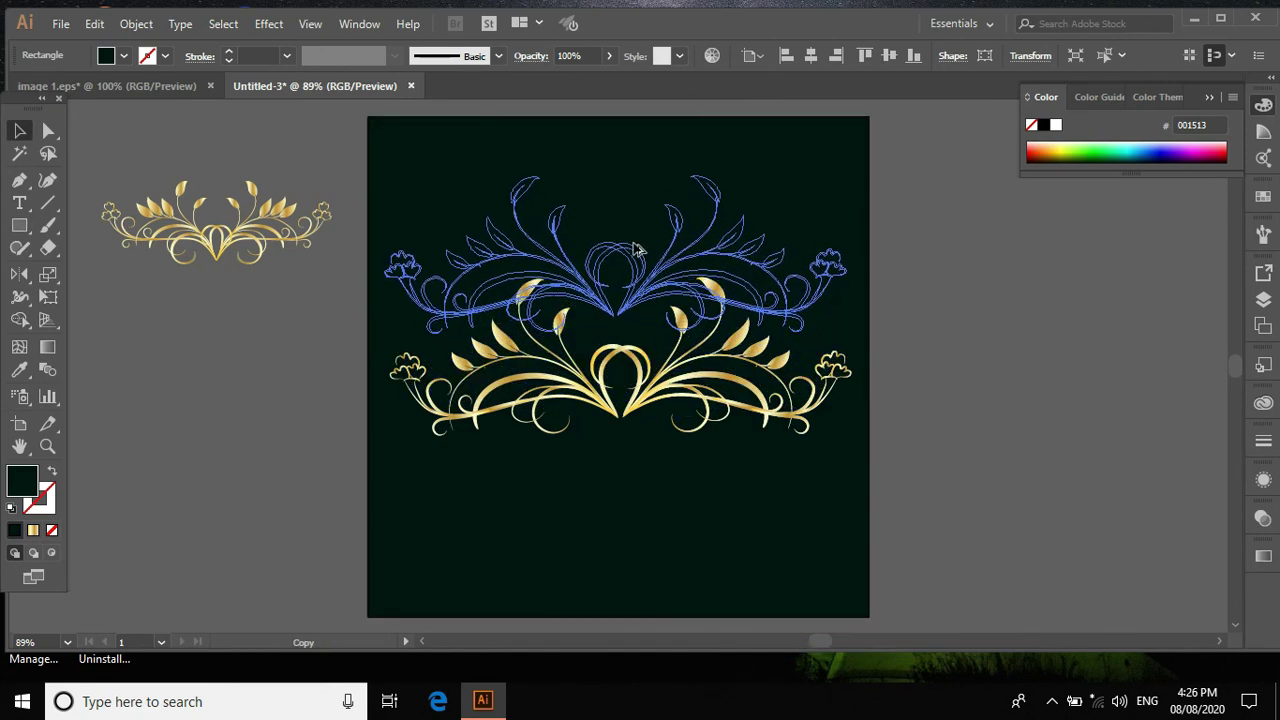
{"action": "left_click_drag", "start_coordinate": [636, 267], "coordinate": [650, 248]}
{"action": "left_click", "coordinate": [688, 450]}
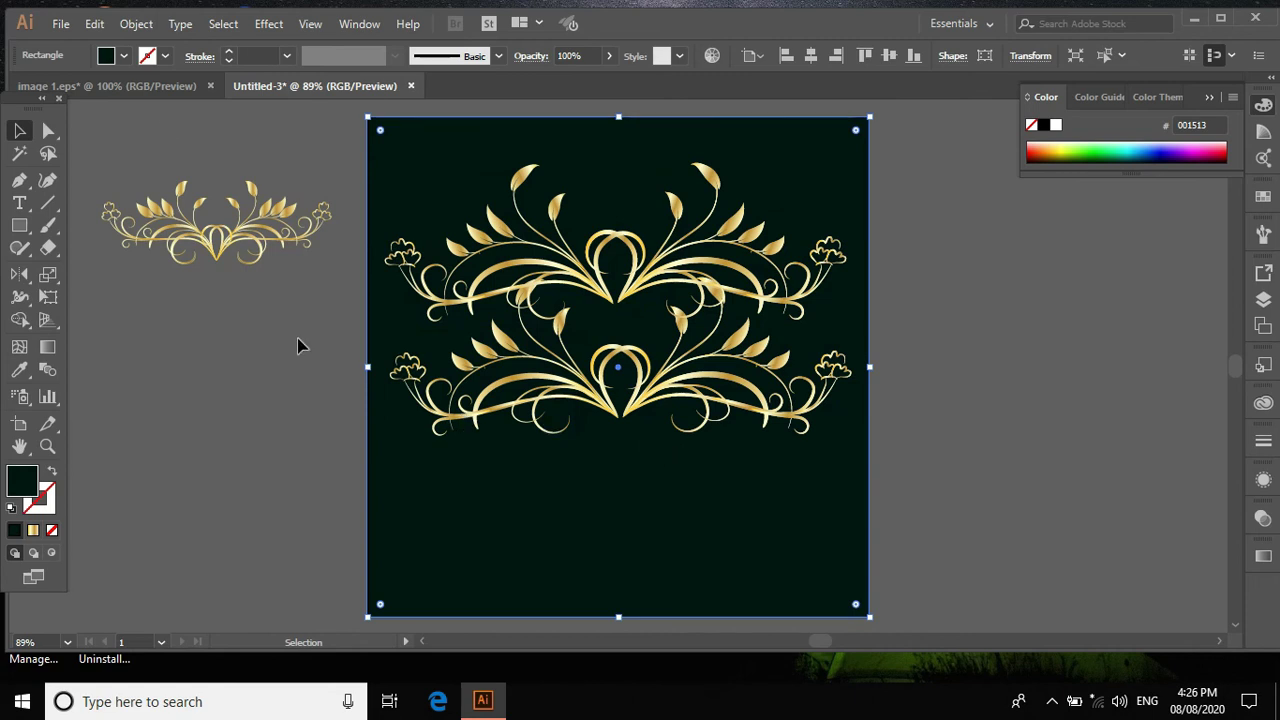
Lock the dark background square and shift both stacked ornaments down to centre them
{"action": "left_click", "coordinate": [136, 23]}
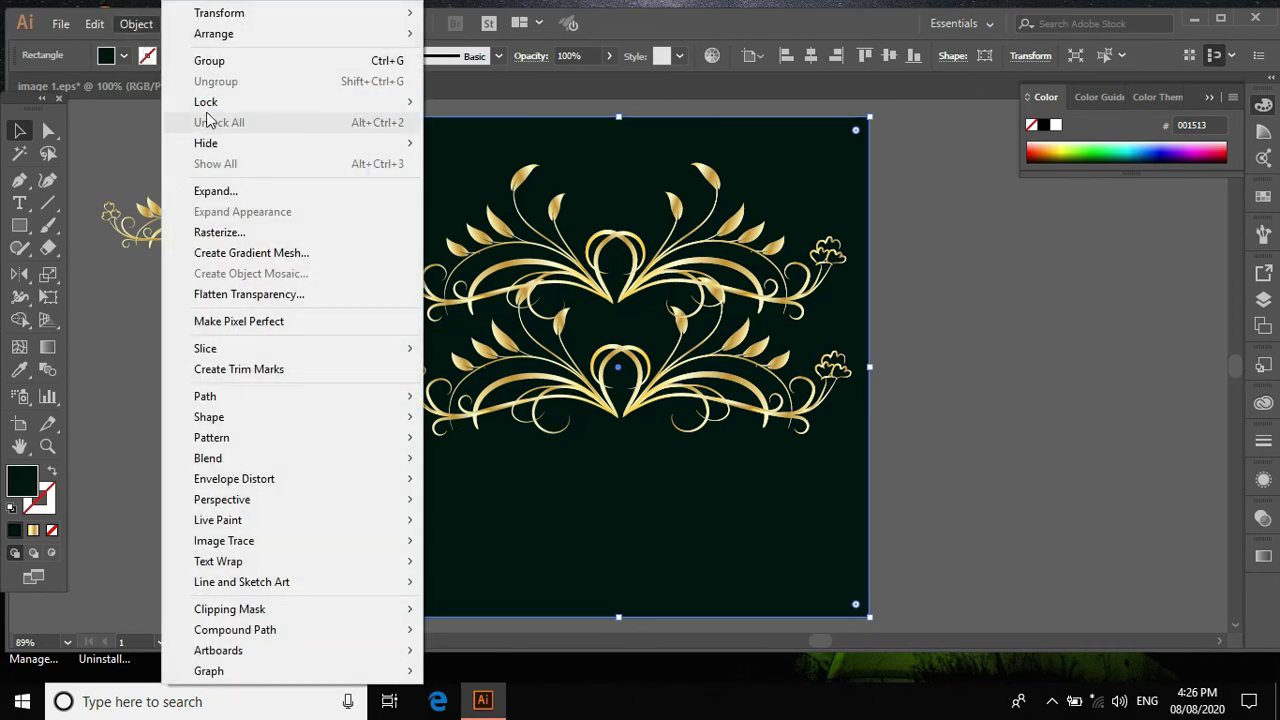
{"action": "left_click", "coordinate": [460, 103]}
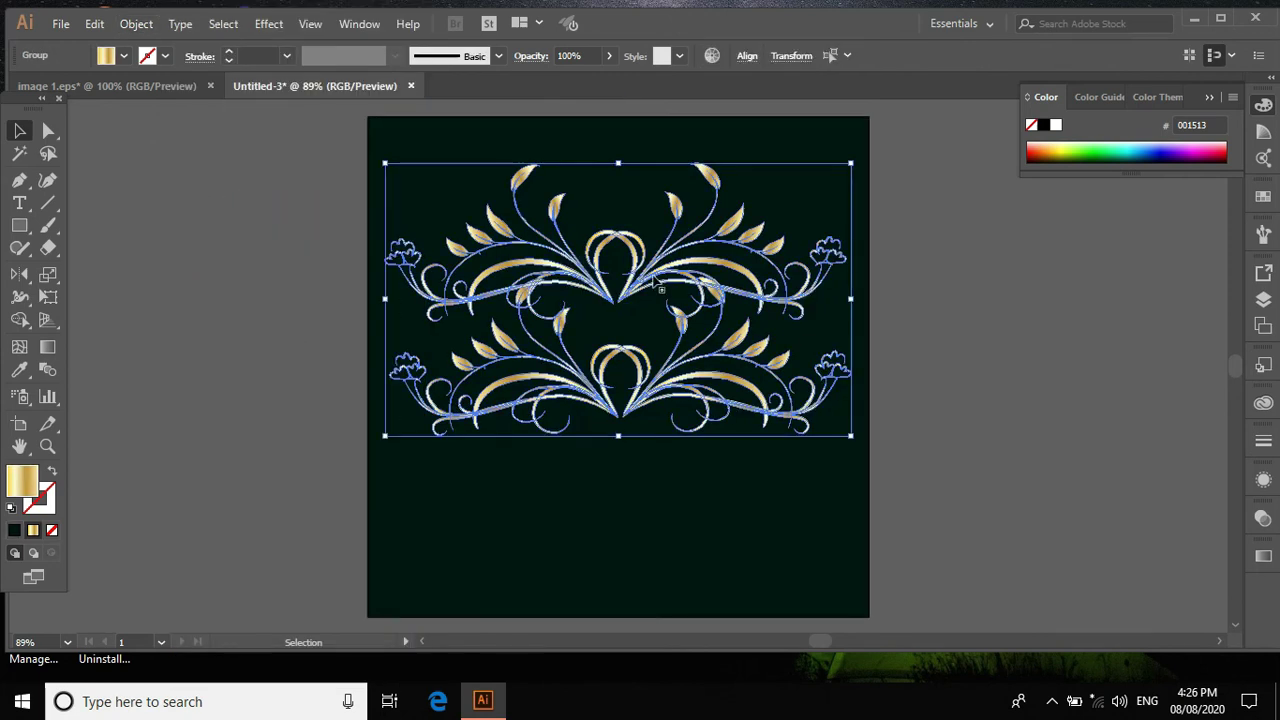
{"action": "left_click_drag", "start_coordinate": [660, 288], "coordinate": [654, 338]}
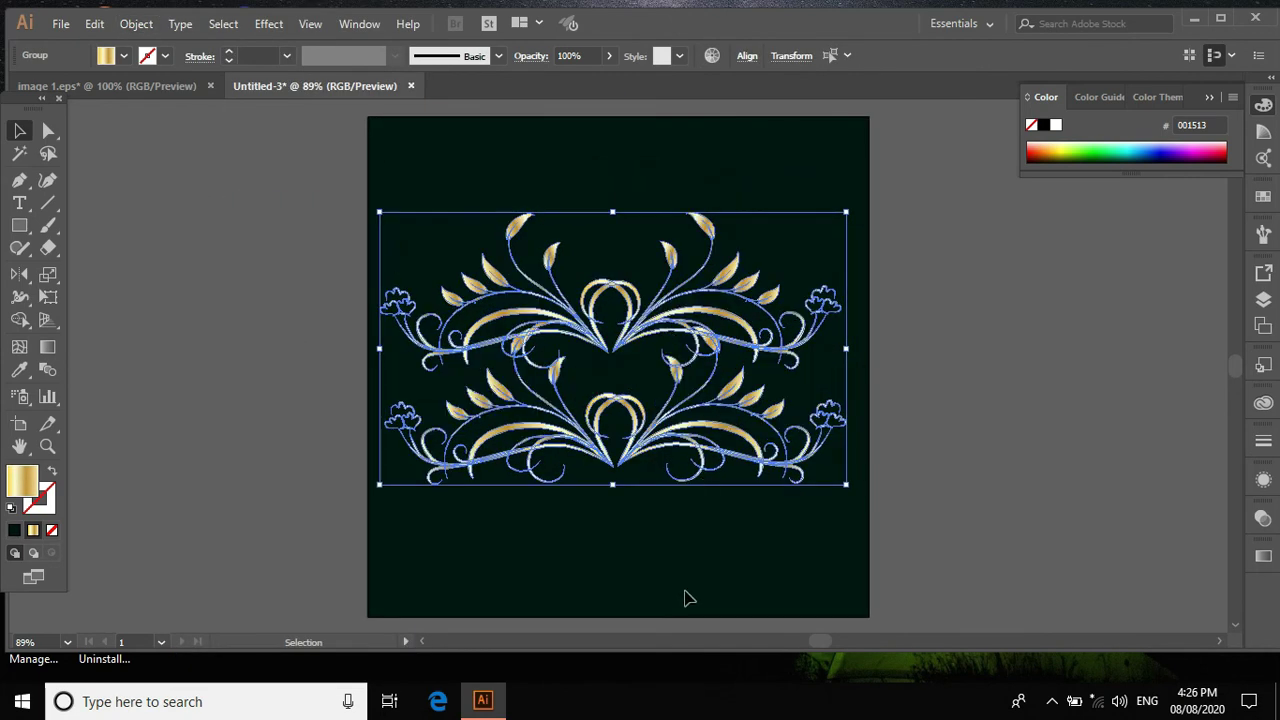
{"action": "left_click", "coordinate": [638, 588]}
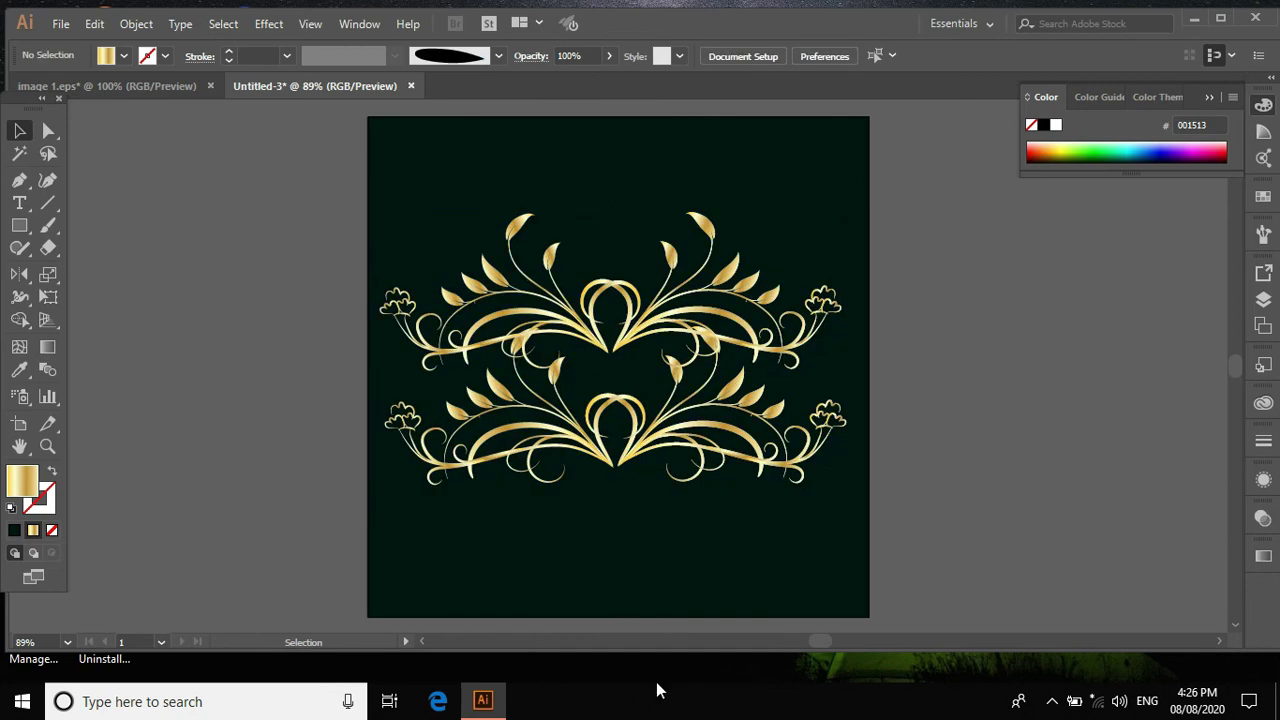